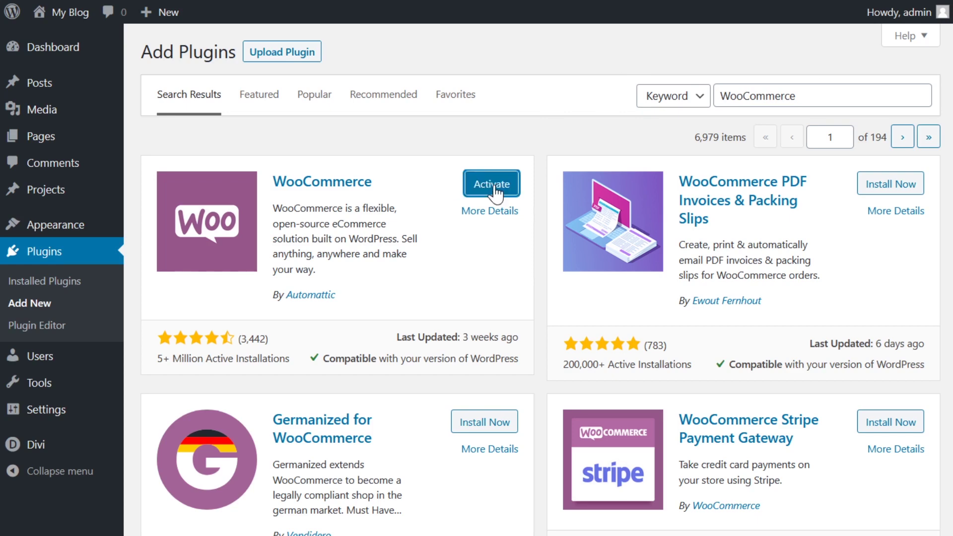
Activate WooCommerce and advance the setup wizard past store details, usage tracking and payments
{"action": "left_click", "coordinate": [495, 191]}
{"action": "scroll", "coordinate": [555, 395], "scroll_direction": "down", "scroll_amount": 4}
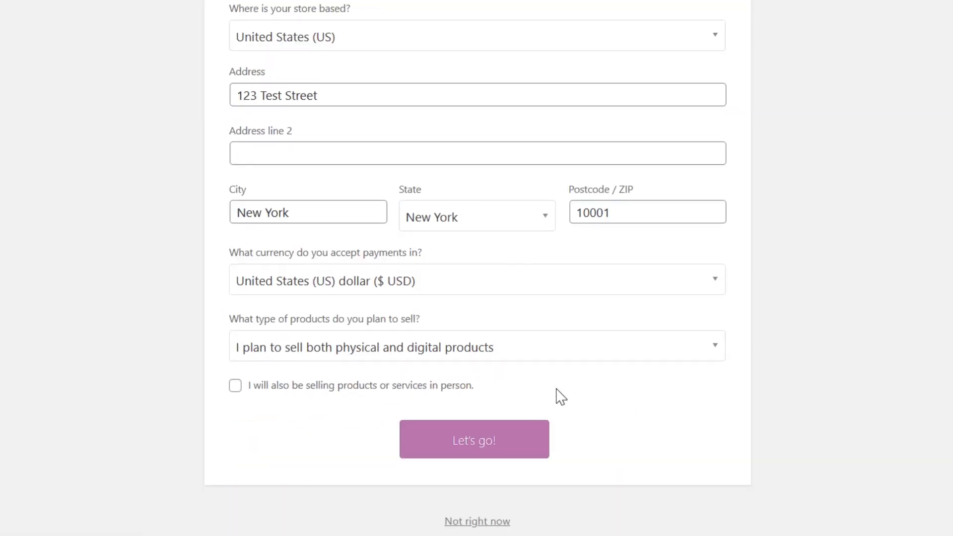
{"action": "left_click", "coordinate": [523, 443]}
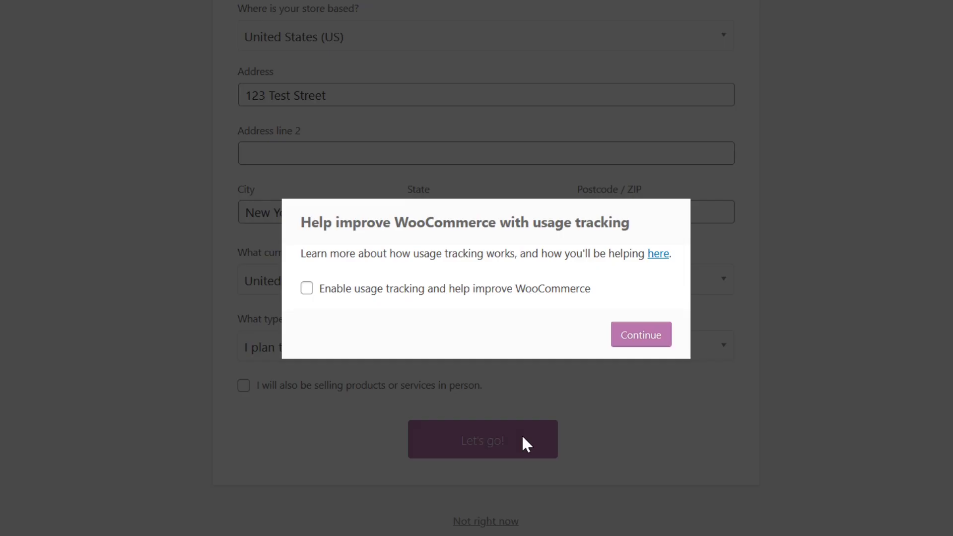
{"action": "left_click", "coordinate": [641, 335]}
{"action": "scroll", "coordinate": [643, 347], "scroll_direction": "down", "scroll_amount": 4}
{"action": "left_click", "coordinate": [474, 492]}
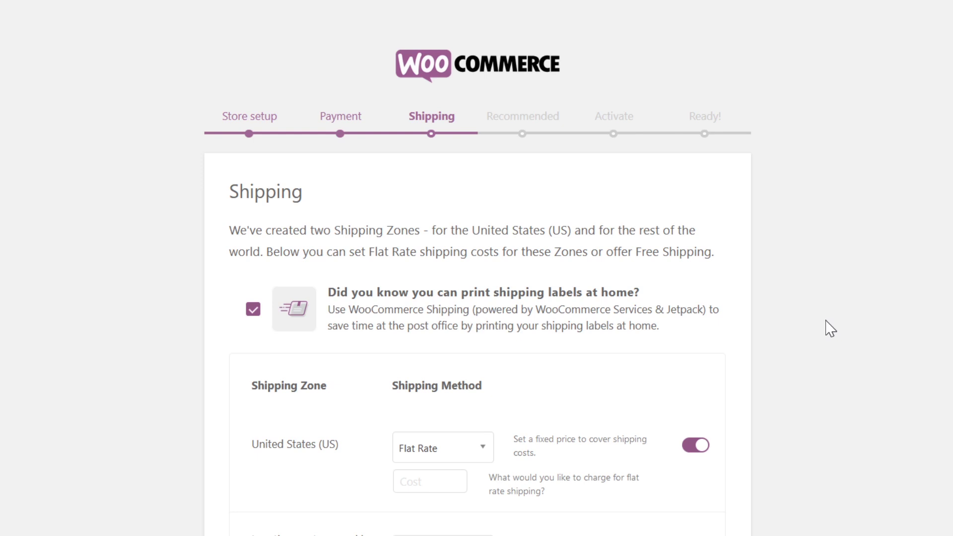
Offer Free Shipping to the United States and a 20 flat rate everywhere else
{"action": "scroll", "coordinate": [827, 328], "scroll_direction": "down", "scroll_amount": 5}
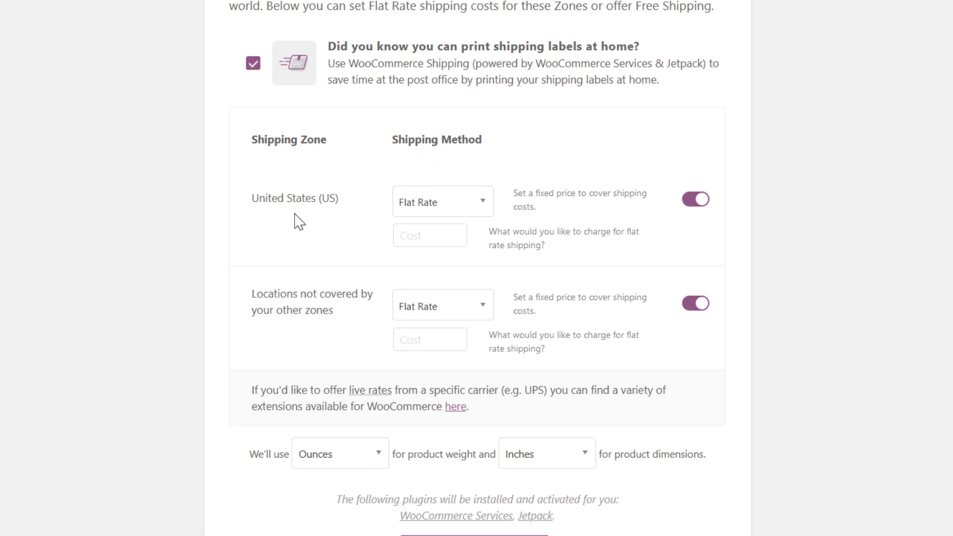
{"action": "left_click", "coordinate": [417, 207]}
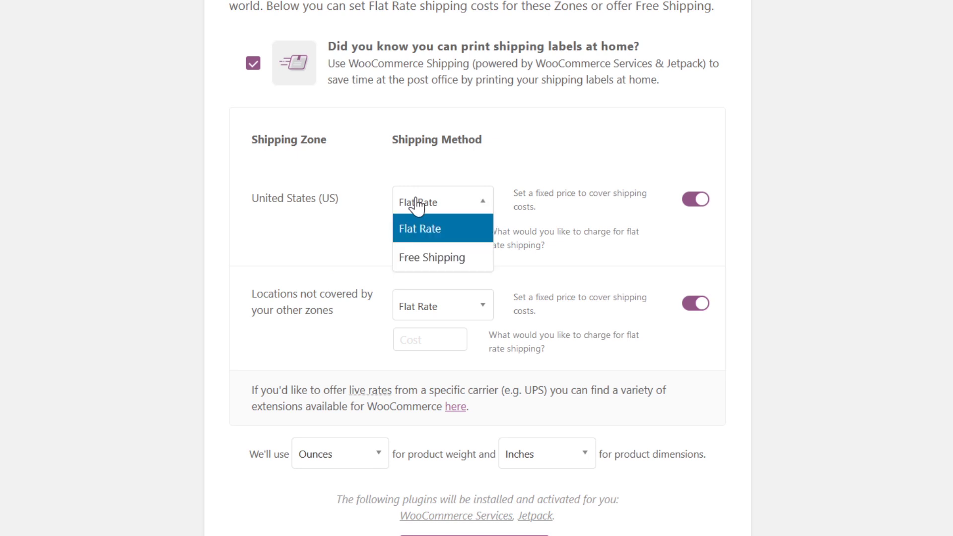
{"action": "left_click", "coordinate": [441, 259]}
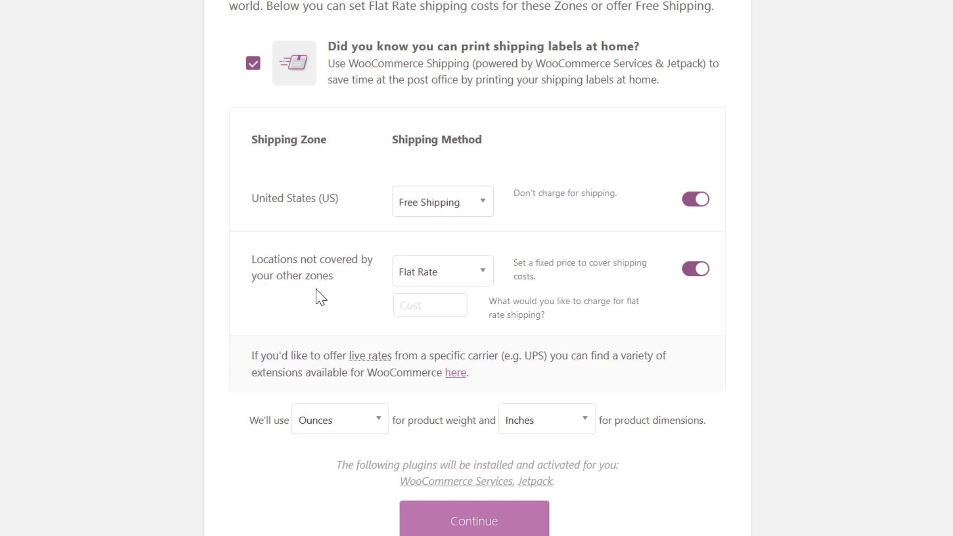
{"action": "left_click", "coordinate": [431, 304]}
{"action": "type", "text": "20"}
{"action": "left_click", "coordinate": [305, 329]}
Keep ounces as the weight unit and inches as the dimension unit
{"action": "left_click", "coordinate": [379, 418]}
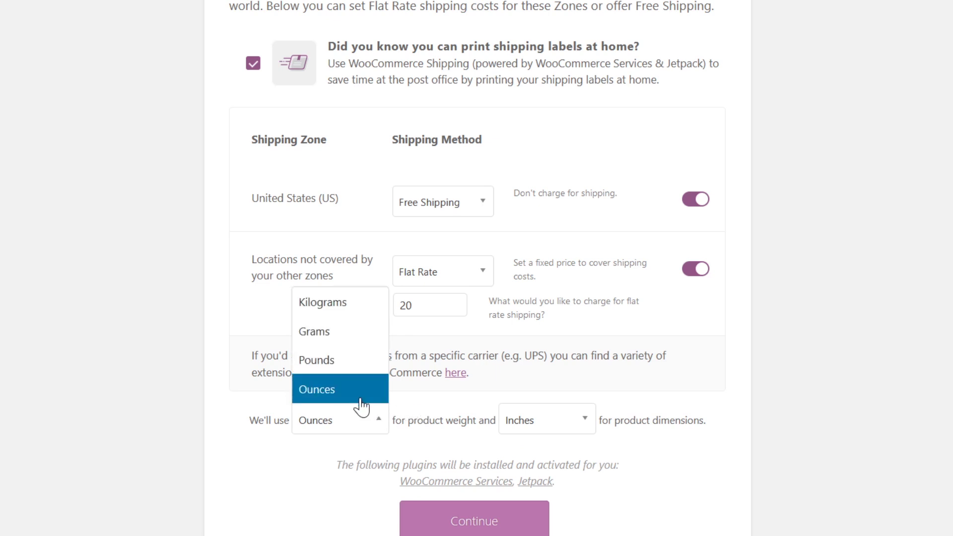
{"action": "left_click", "coordinate": [436, 419]}
{"action": "left_click", "coordinate": [546, 420]}
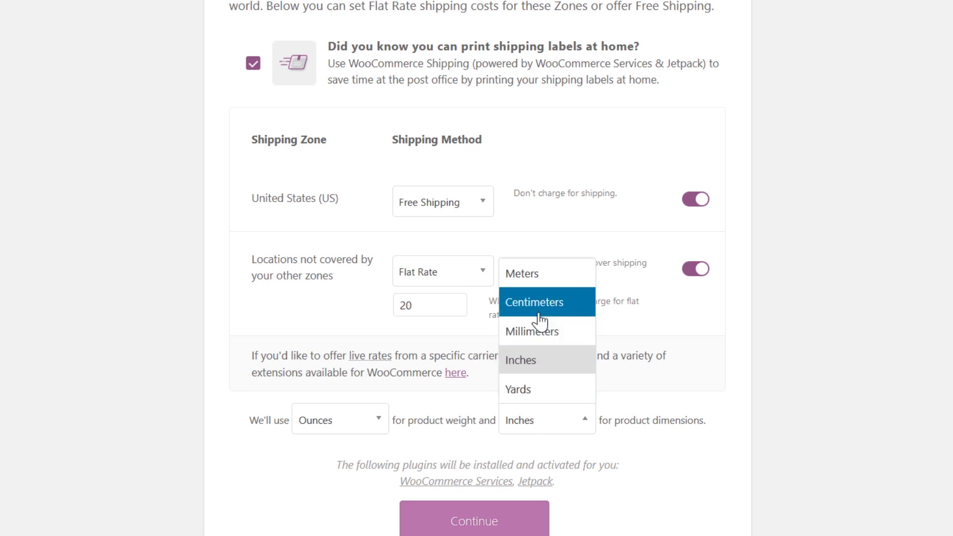
{"action": "left_click", "coordinate": [685, 418]}
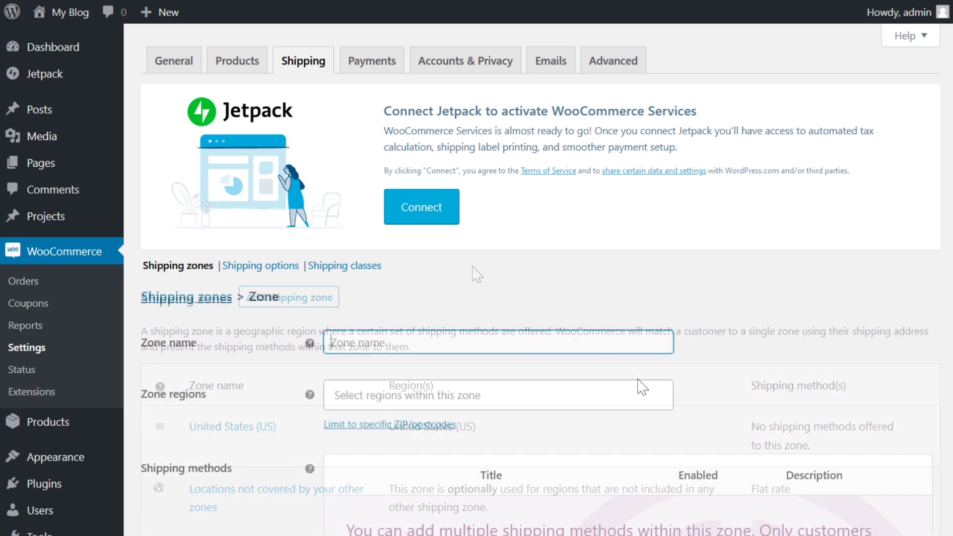
Create a New York zone covering New York, United States (US) with free shipping
{"action": "type", "text": "New York"}
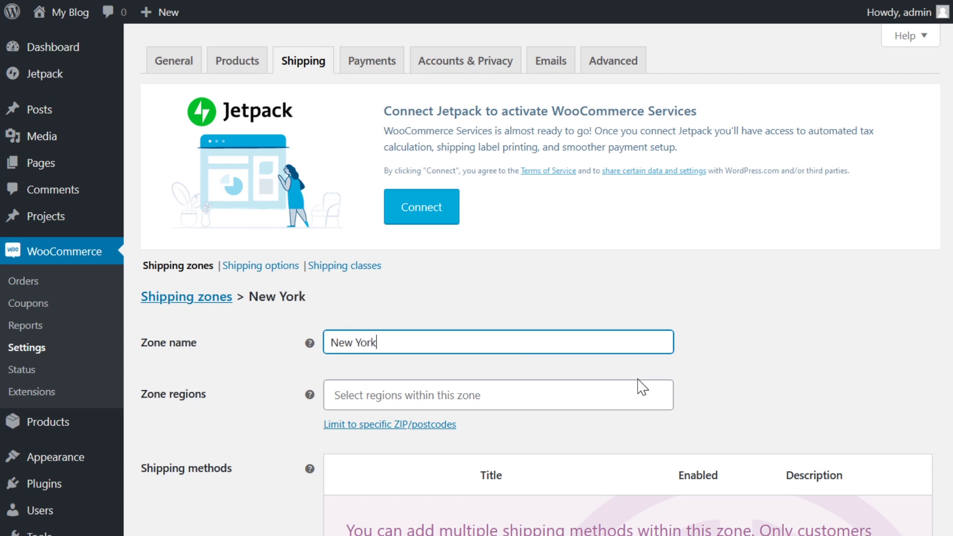
{"action": "left_click", "coordinate": [600, 394]}
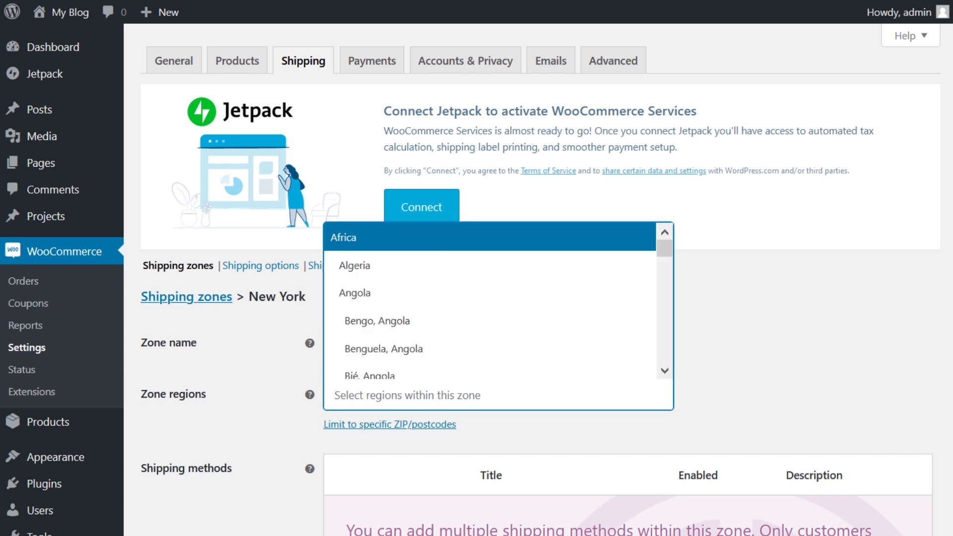
{"action": "type", "text": "new york"}
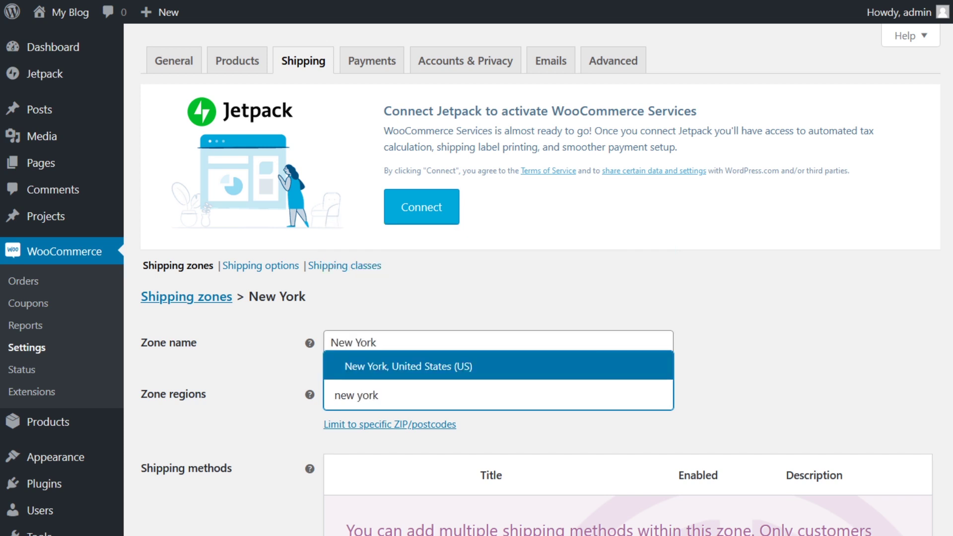
{"action": "left_click", "coordinate": [438, 368]}
{"action": "scroll", "coordinate": [427, 422], "scroll_direction": "down", "scroll_amount": 2}
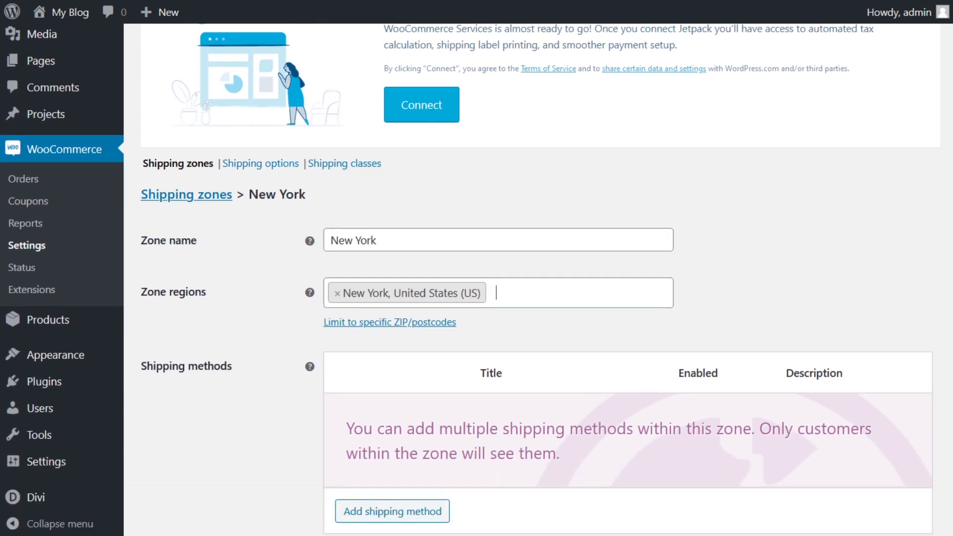
{"action": "scroll", "coordinate": [387, 457], "scroll_direction": "down", "scroll_amount": 1}
{"action": "left_click", "coordinate": [387, 452]}
{"action": "left_click", "coordinate": [389, 287]}
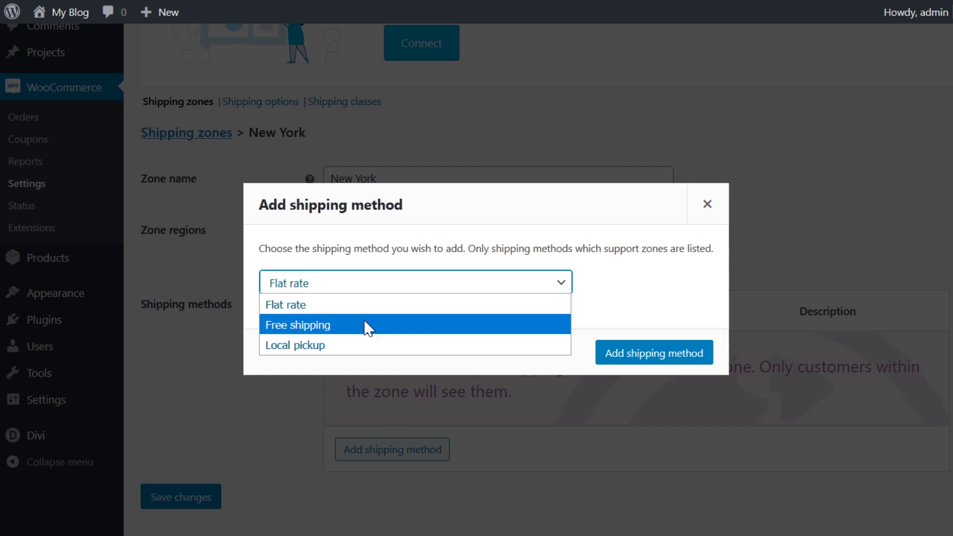
{"action": "left_click", "coordinate": [368, 325]}
{"action": "left_click", "coordinate": [610, 359]}
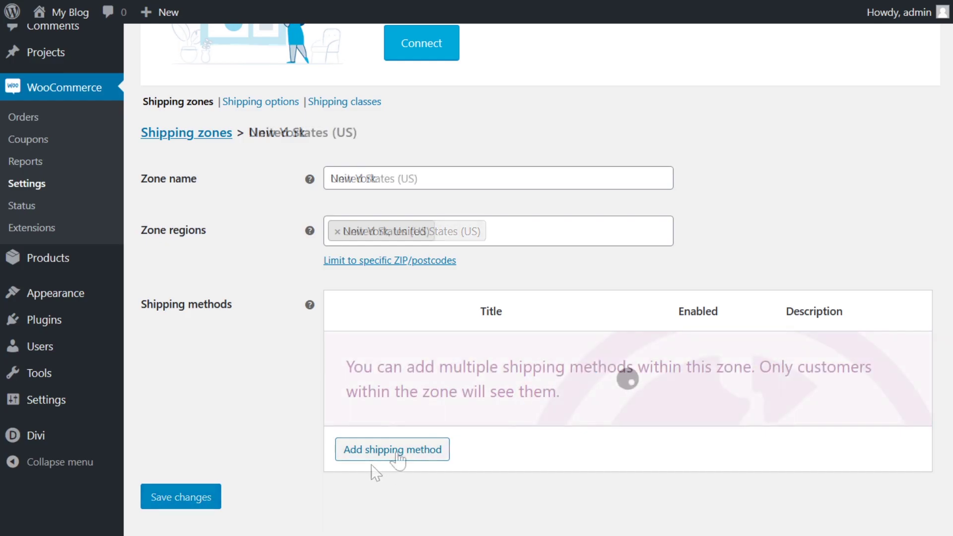
Add a flat rate costing 10 to the United States (US) zone
{"action": "left_click", "coordinate": [394, 449]}
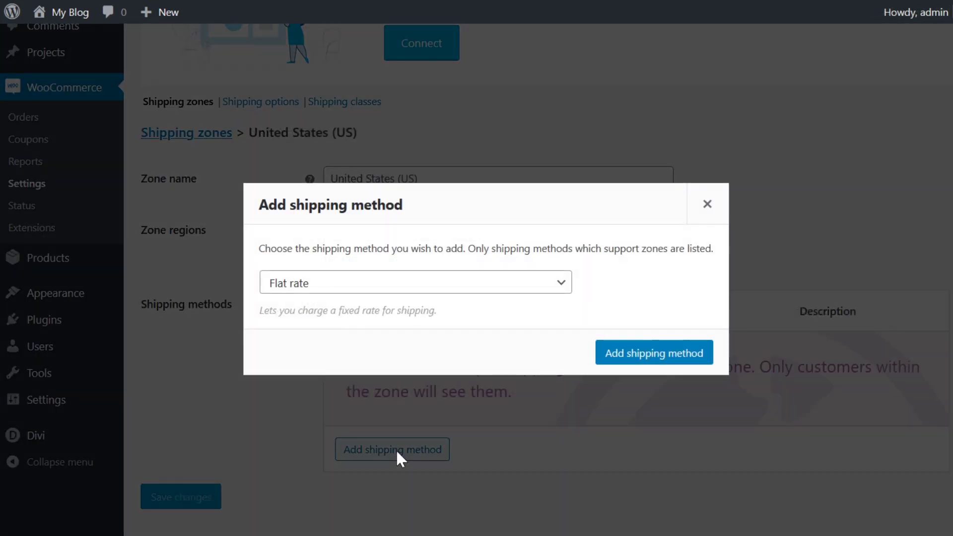
{"action": "left_click", "coordinate": [677, 353]}
{"action": "left_click", "coordinate": [378, 373]}
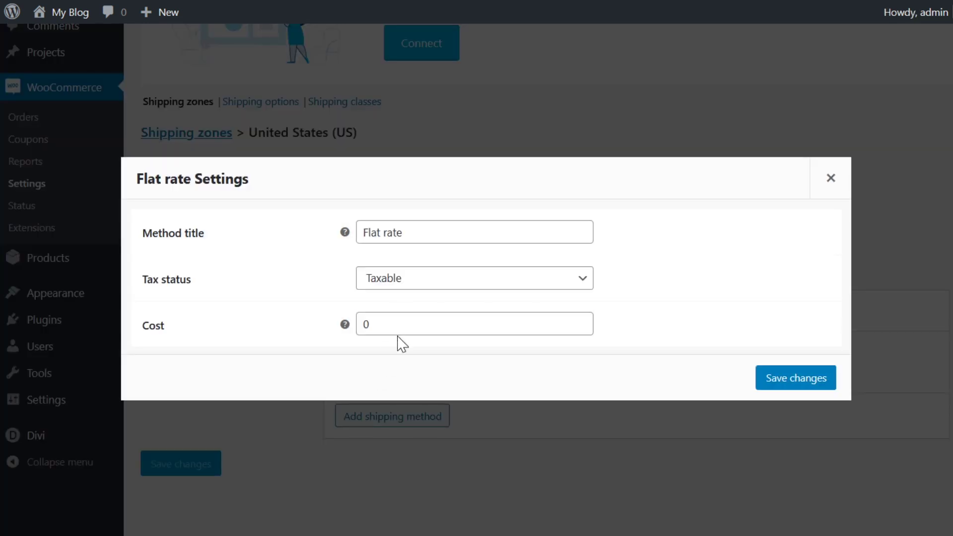
{"action": "double_click", "coordinate": [397, 334]}
{"action": "type", "text": "10"}
{"action": "left_click", "coordinate": [794, 380]}
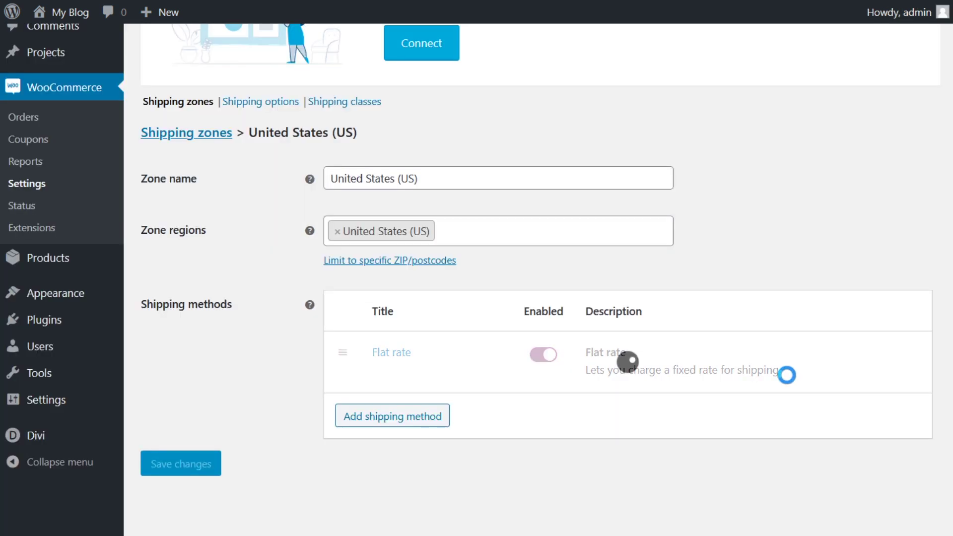
Create an Australia Shipping zone for Australia with a flat rate costing 25
{"action": "type", "text": "stralia Shipping"}
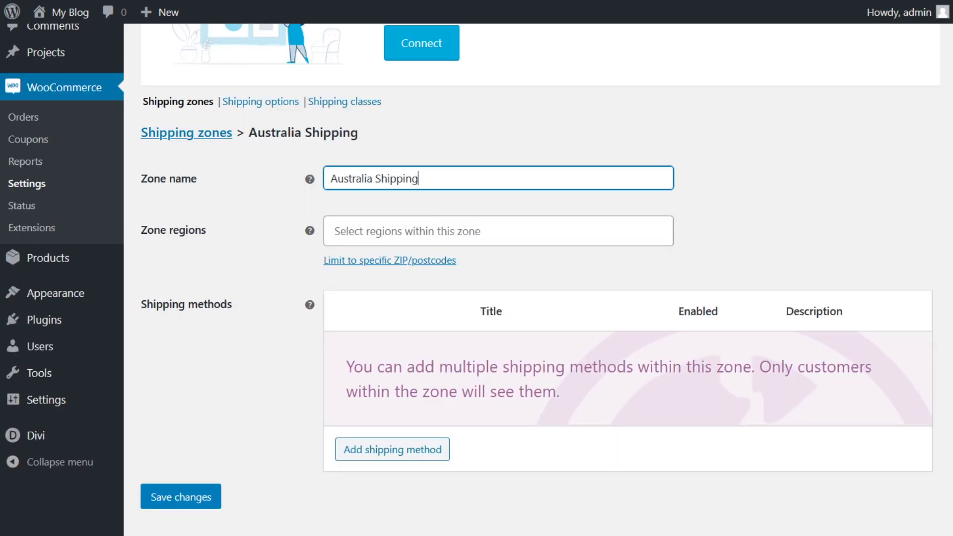
{"action": "left_click", "coordinate": [426, 231]}
{"action": "type", "text": "Austra"}
{"action": "left_click", "coordinate": [427, 258]}
{"action": "left_click", "coordinate": [380, 449]}
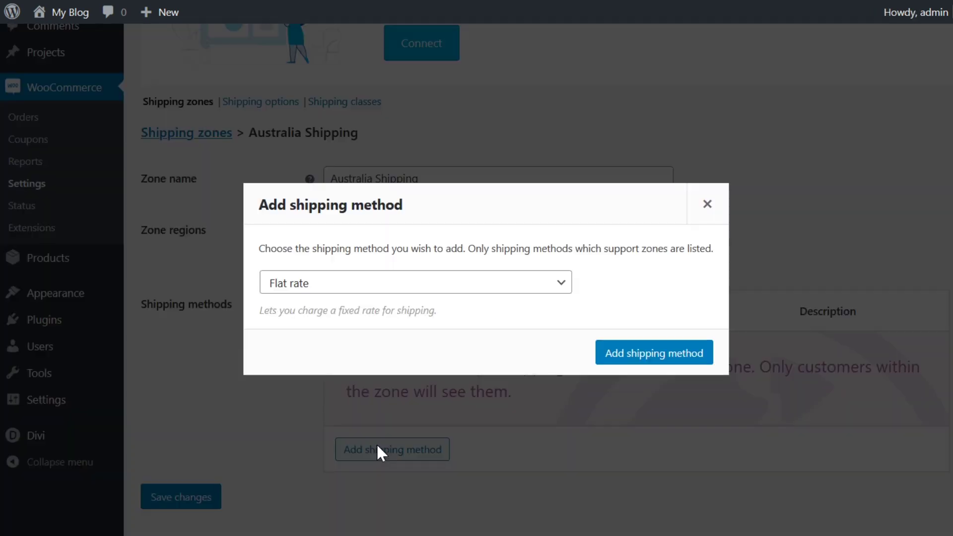
{"action": "left_click", "coordinate": [639, 356]}
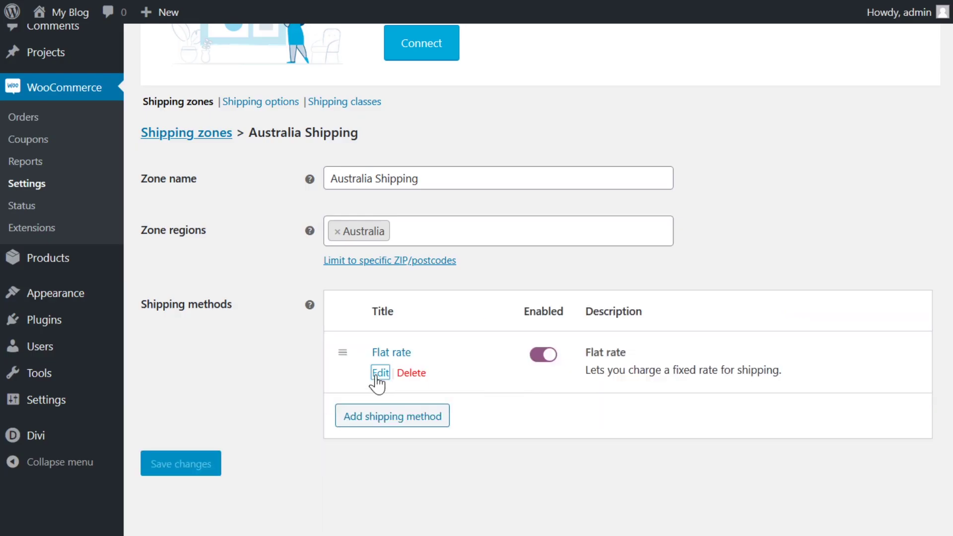
{"action": "left_click", "coordinate": [380, 372]}
{"action": "double_click", "coordinate": [476, 323]}
{"action": "type", "text": "25"}
{"action": "left_click", "coordinate": [796, 378]}
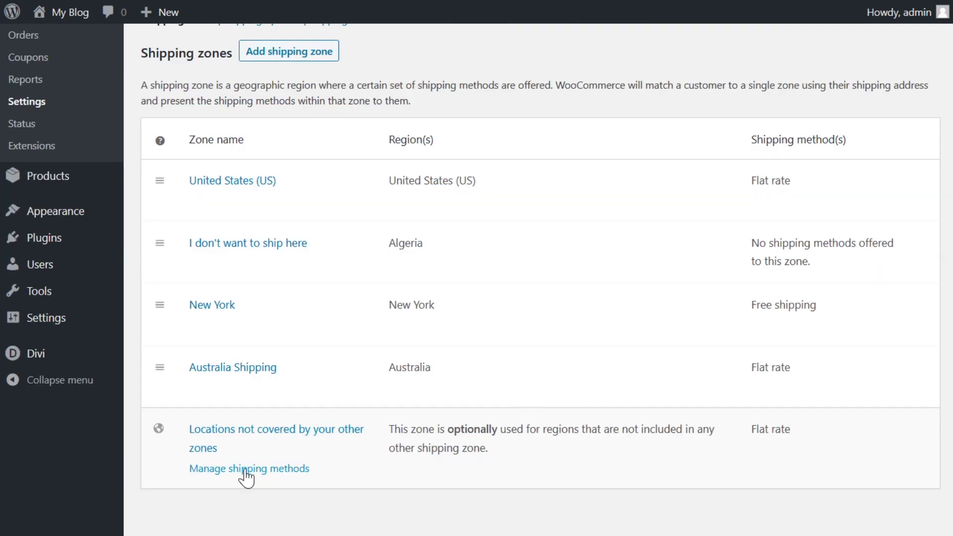
Change the uncovered-locations zone's flat rate cost from 20 to 15 and save it
{"action": "left_click", "coordinate": [246, 471]}
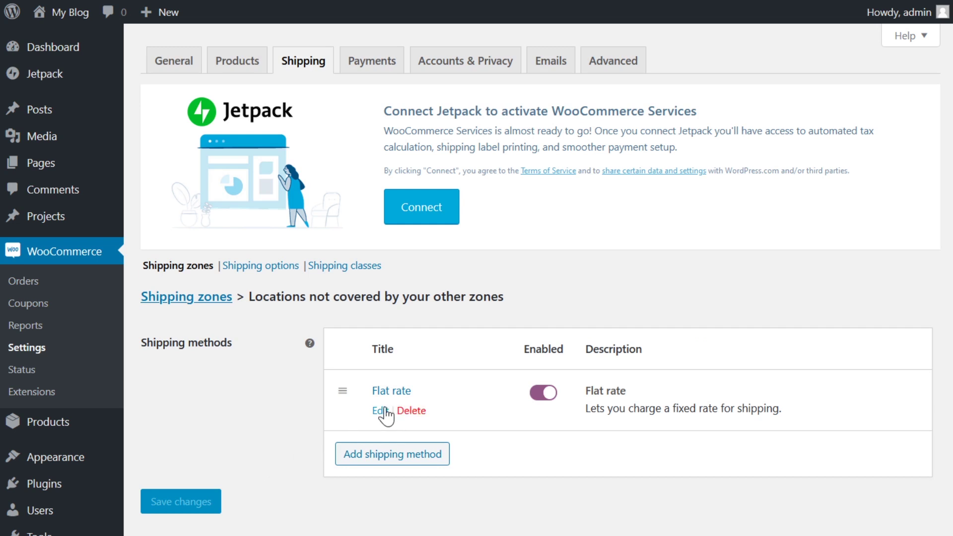
{"action": "left_click", "coordinate": [383, 408]}
{"action": "left_click", "coordinate": [419, 324]}
{"action": "key", "text": "BackSpace"}
{"action": "key", "text": "BackSpace"}
{"action": "type", "text": "15"}
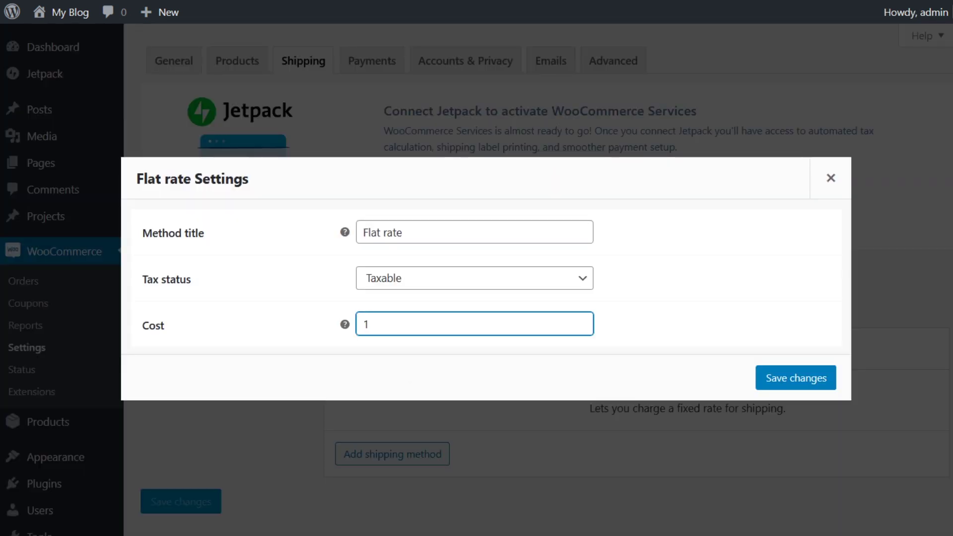
{"action": "left_click", "coordinate": [800, 372]}
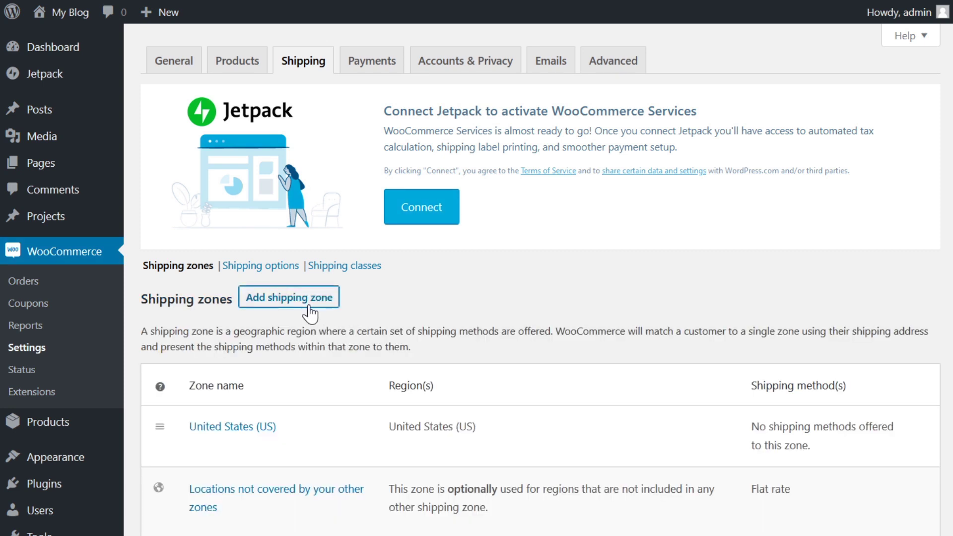
Create an 'I don't want to ship here' zone with Algeria as its region and save it
{"action": "left_click", "coordinate": [312, 306]}
{"action": "left_click", "coordinate": [367, 342]}
{"action": "type", "text": "I don't want to ship here"}
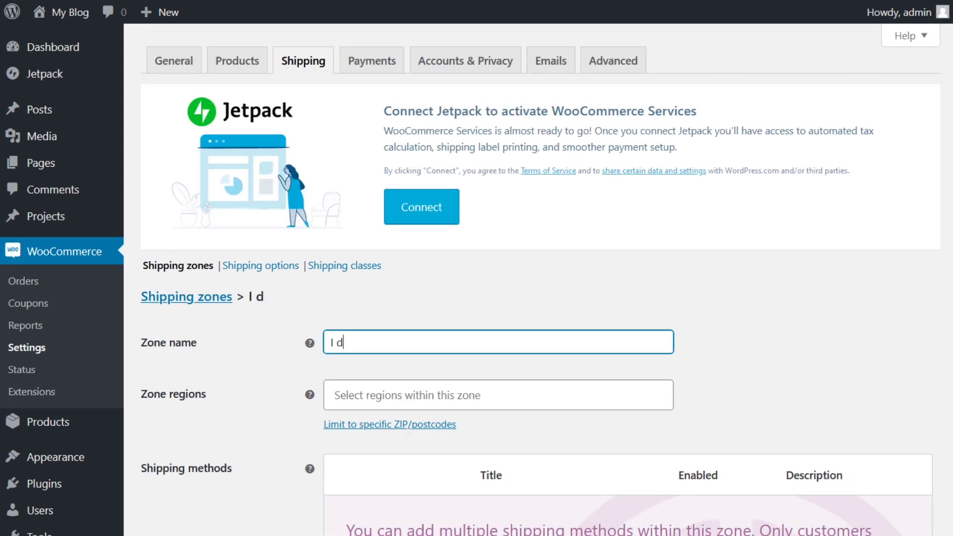
{"action": "left_click", "coordinate": [407, 395]}
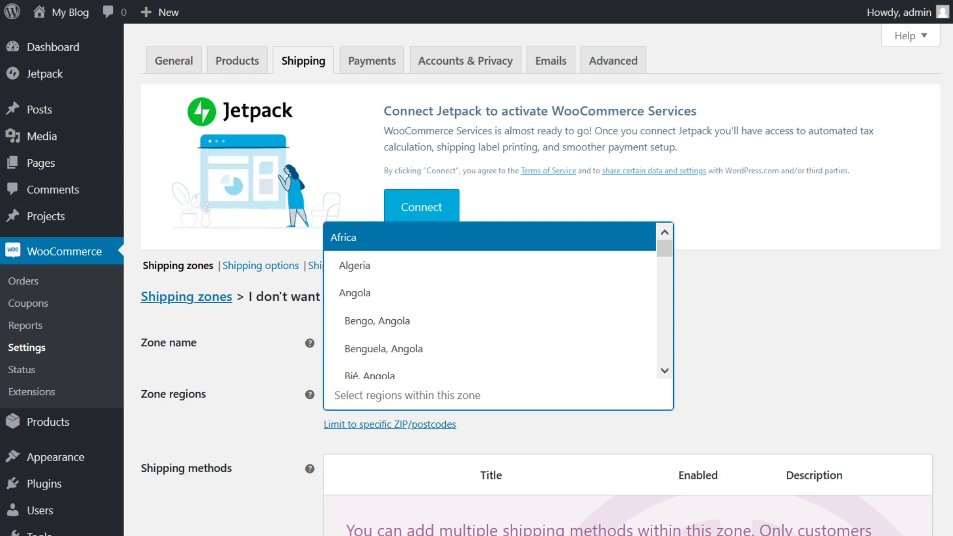
{"action": "left_click", "coordinate": [469, 275]}
{"action": "scroll", "coordinate": [640, 446], "scroll_direction": "down", "scroll_amount": 5}
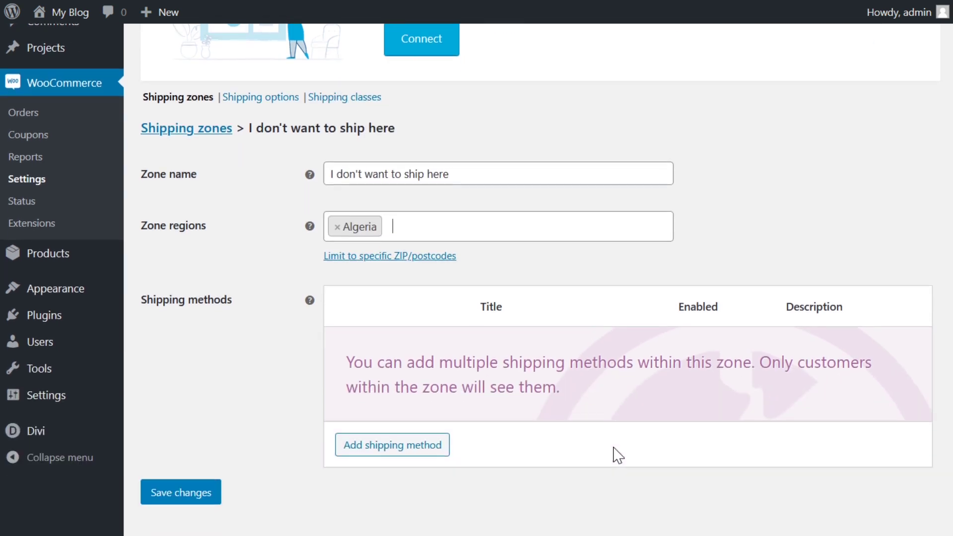
{"action": "left_click", "coordinate": [170, 440]}
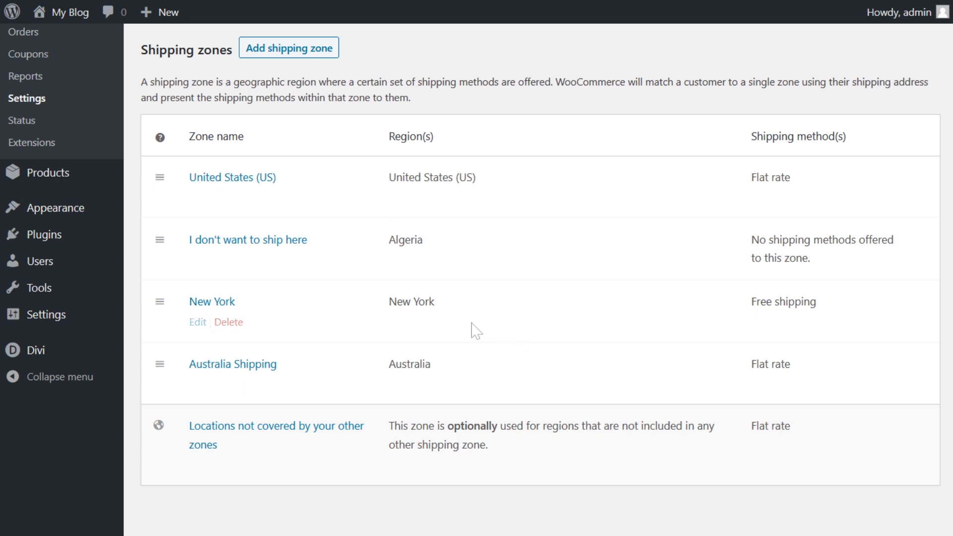
Start another zone and give it a Flat rate method, leaving tax status Taxable
{"action": "left_click", "coordinate": [300, 61]}
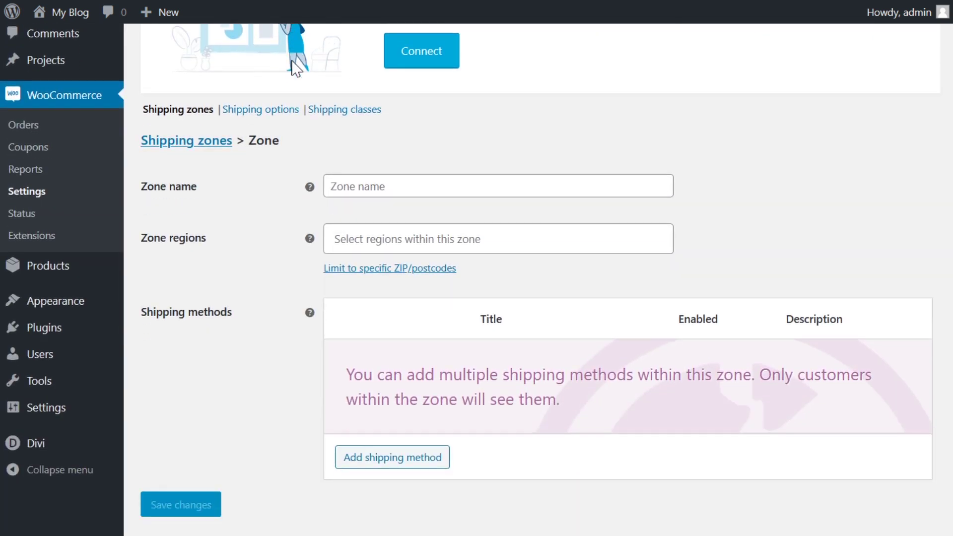
{"action": "scroll", "coordinate": [296, 72], "scroll_direction": "down", "scroll_amount": 1}
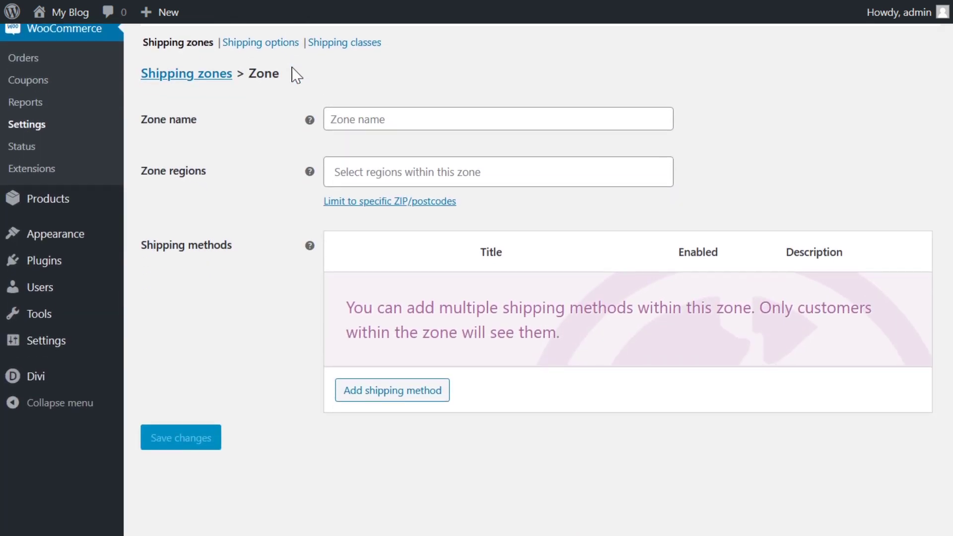
{"action": "left_click", "coordinate": [394, 395]}
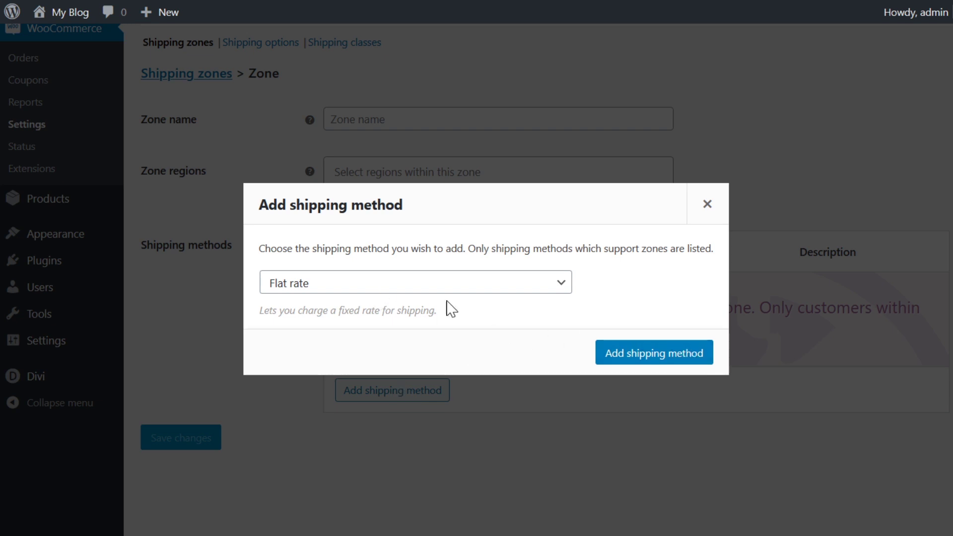
{"action": "left_click", "coordinate": [640, 359]}
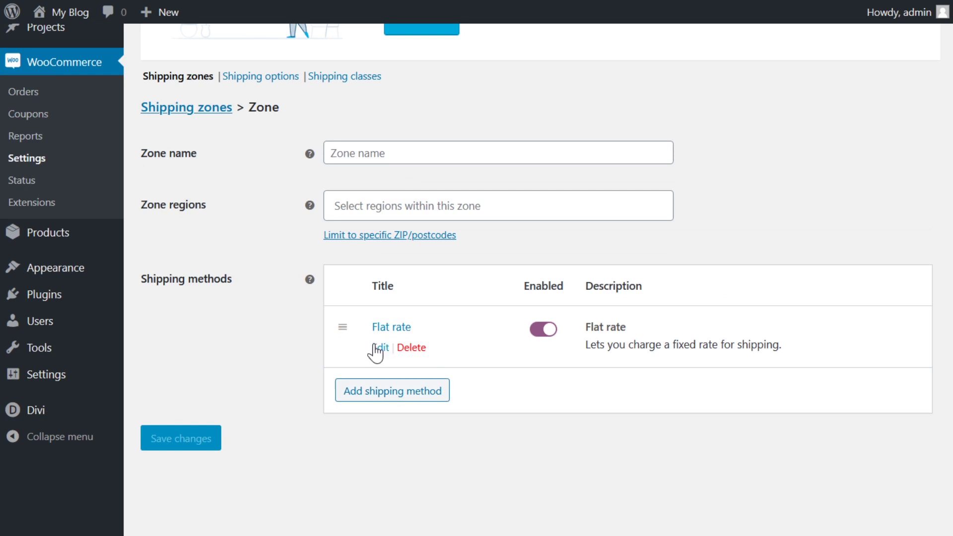
{"action": "left_click", "coordinate": [376, 345]}
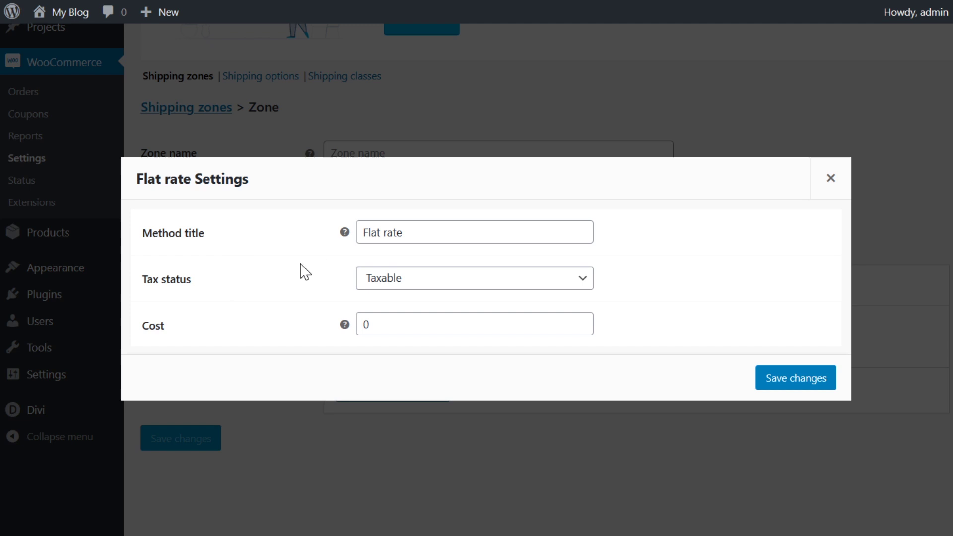
{"action": "left_click", "coordinate": [395, 281]}
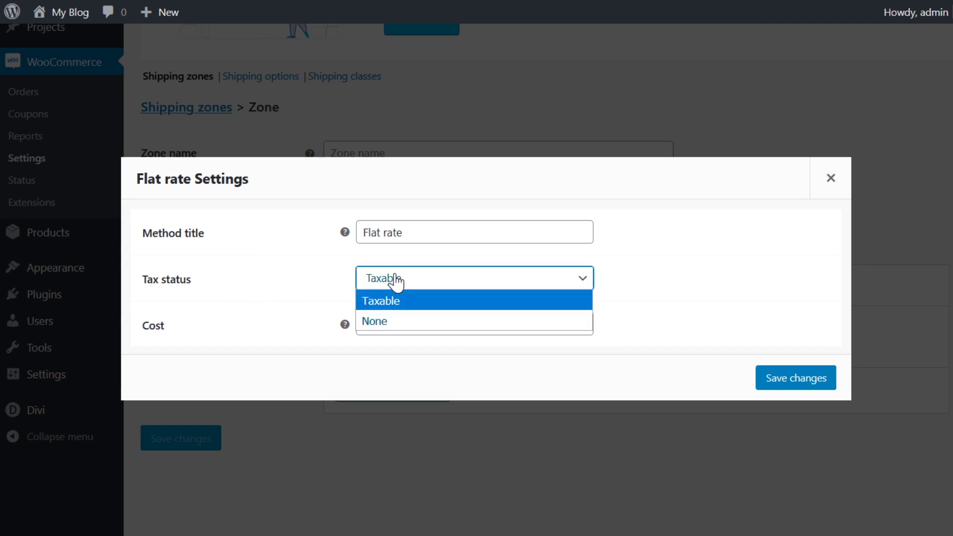
{"action": "left_click", "coordinate": [195, 340]}
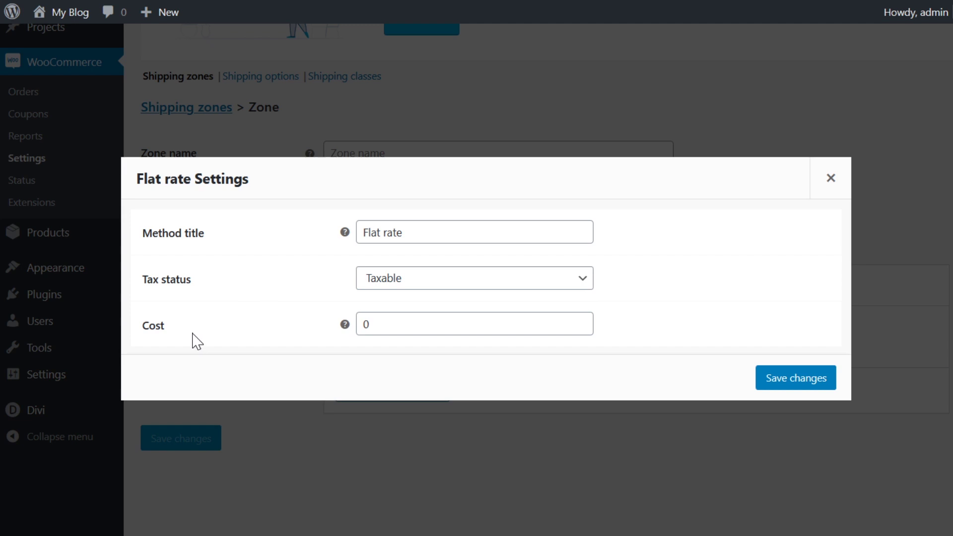
{"action": "key", "text": "Escape"}
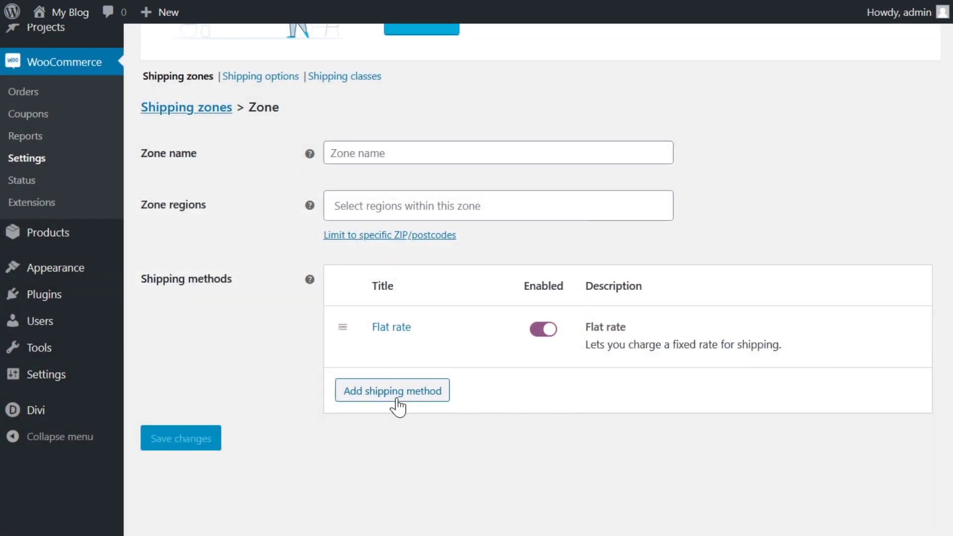
Add a second Flat rate method and try [qty] cost formulas such as 10 + (5 * [qty])
{"action": "left_click", "coordinate": [397, 400]}
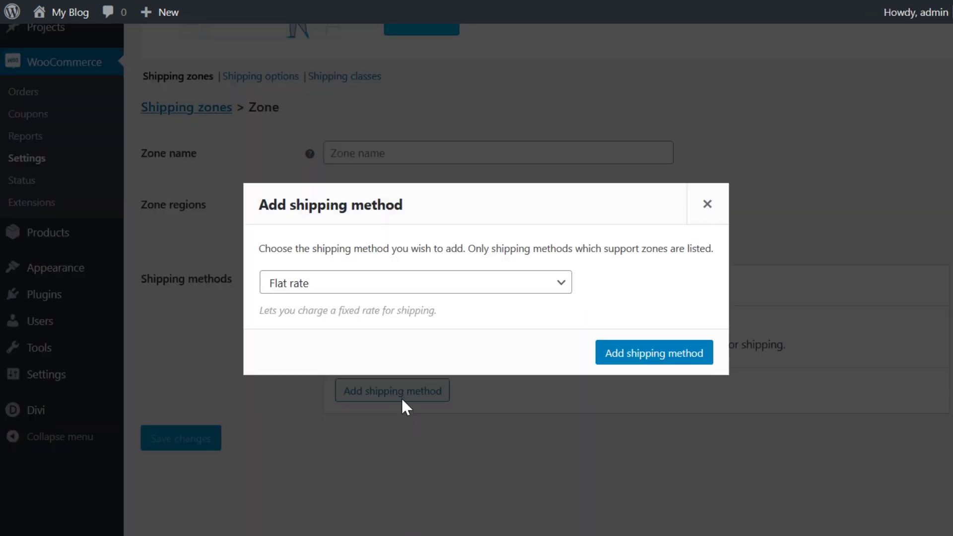
{"action": "left_click", "coordinate": [620, 368]}
{"action": "left_click", "coordinate": [612, 332]}
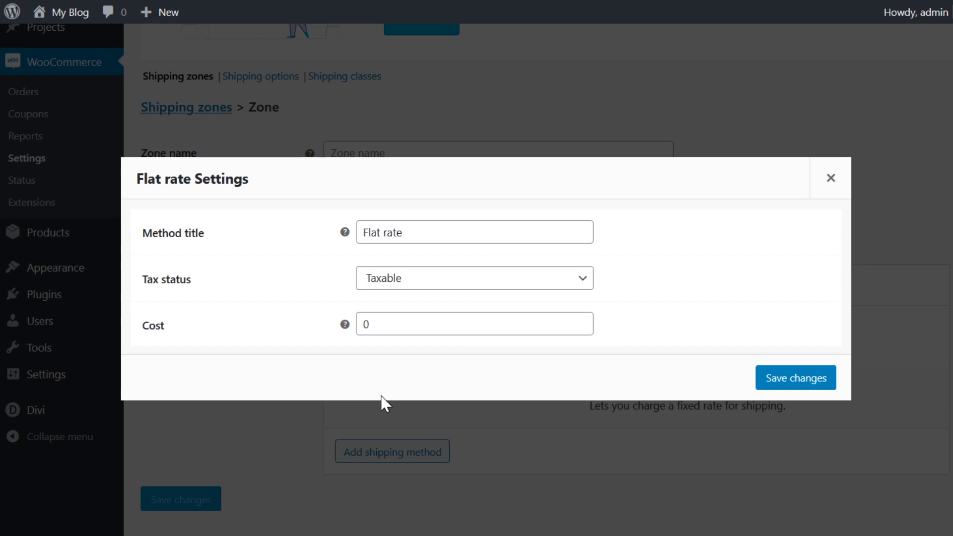
{"action": "key", "text": "Tab"}
{"action": "key", "text": "BackSpace"}
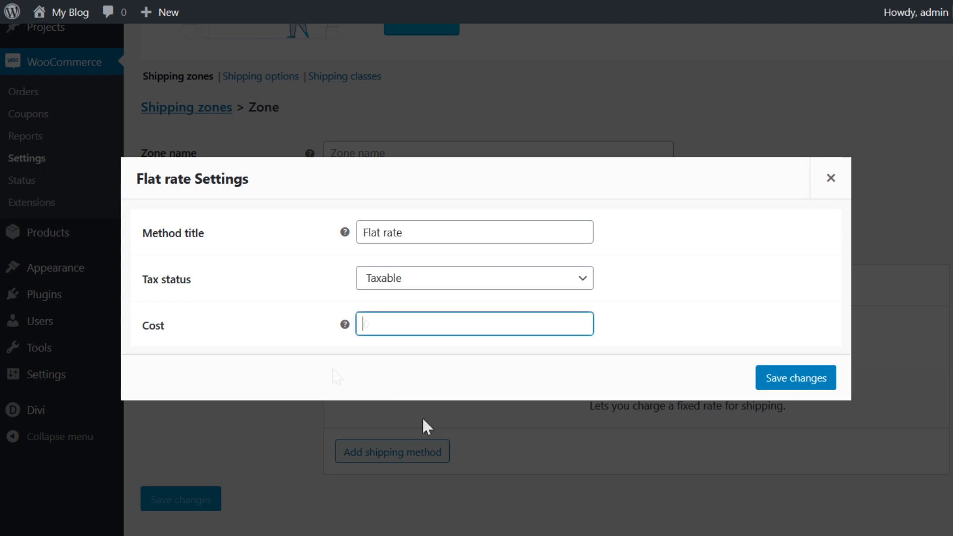
{"action": "type", "text": "[qty]"}
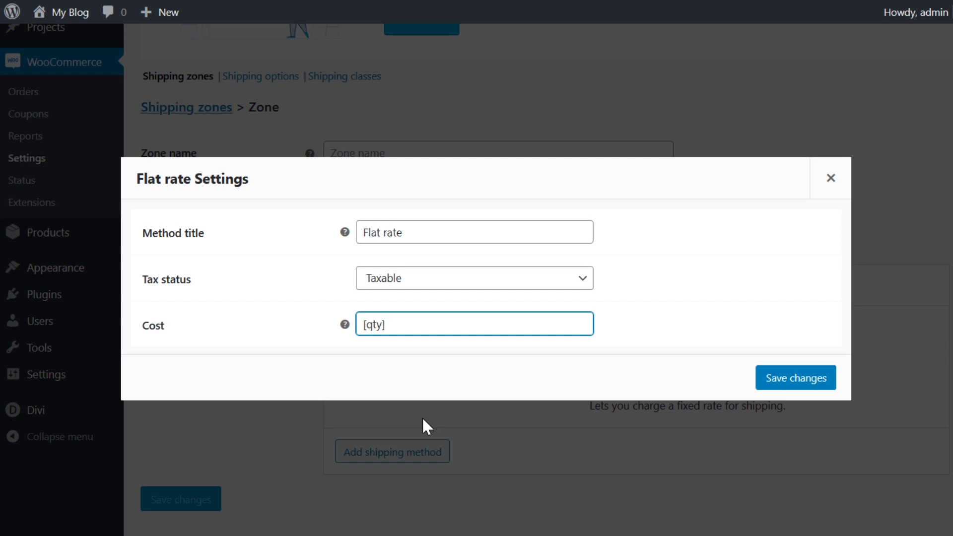
{"action": "key", "text": "ctrl+a"}
{"action": "type", "text": "10 + (5 * [qty])"}
Replace the cost with 10 + [fee percent="5" max_fee="10"]
{"action": "key", "text": "ctrl+a"}
{"action": "key", "text": "BackSpace"}
{"action": "type", "text": "[fee]"}
{"action": "key", "text": "ctrl+a"}
{"action": "key", "text": "BackSpace"}
{"action": "type", "text": "10 + [fee percent=\"5\""}
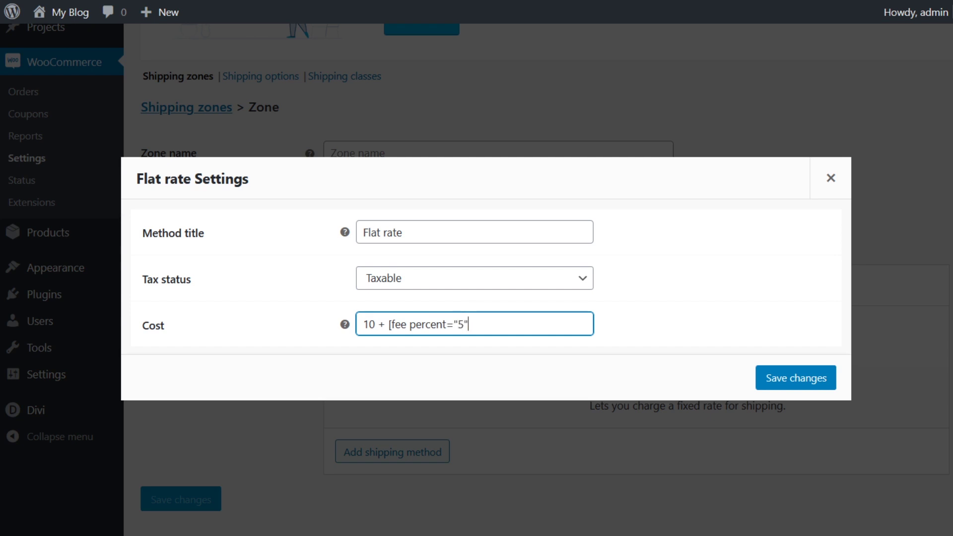
{"action": "type", "text": " max_fee=\"10\"]"}
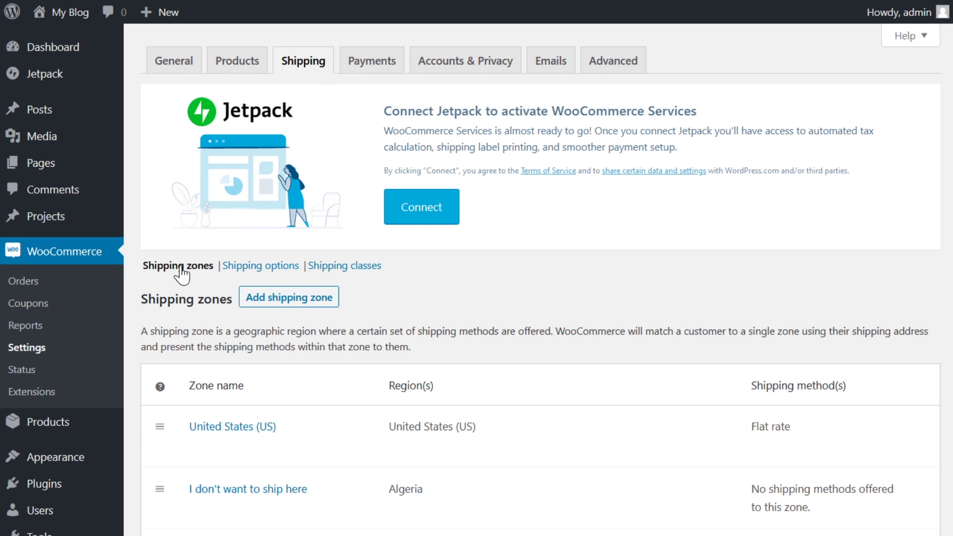
Switch to the Shipping classes list with Free Shipping and Regular Shipping classes
{"action": "left_click", "coordinate": [313, 270]}
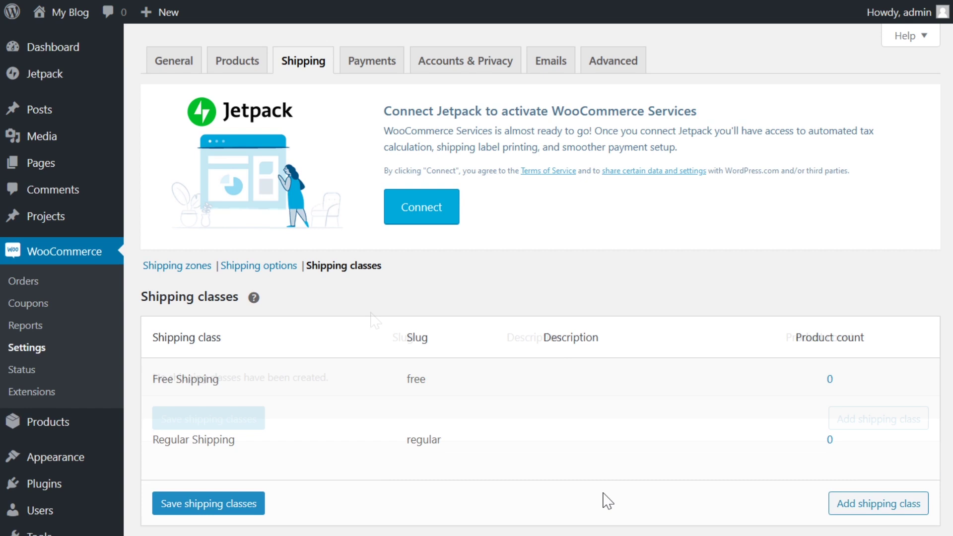
Add a Rush Shipping class with slug rush and save the shipping classes
{"action": "left_click", "coordinate": [879, 503]}
{"action": "scroll", "coordinate": [546, 348], "scroll_direction": "down", "scroll_amount": 2}
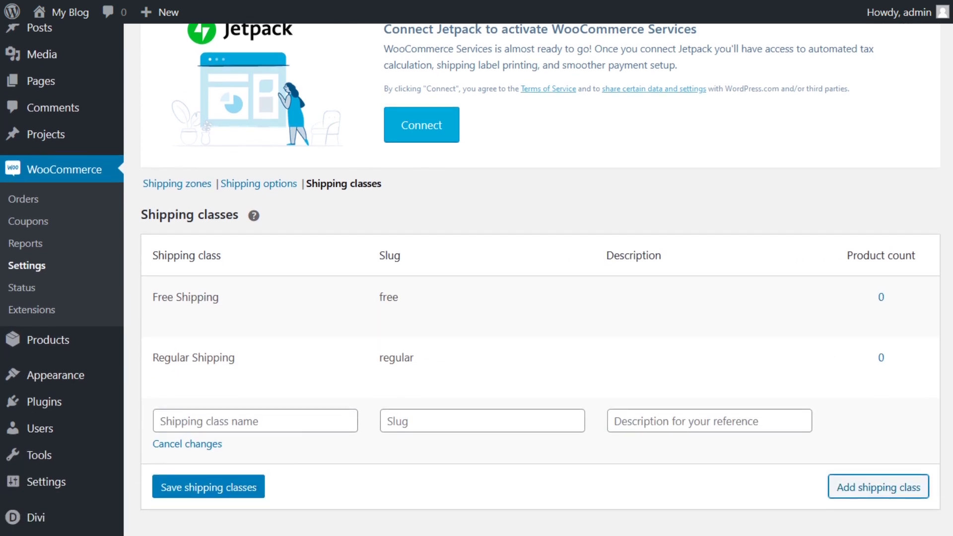
{"action": "left_click", "coordinate": [308, 417]}
{"action": "type", "text": "Rush Shipping"}
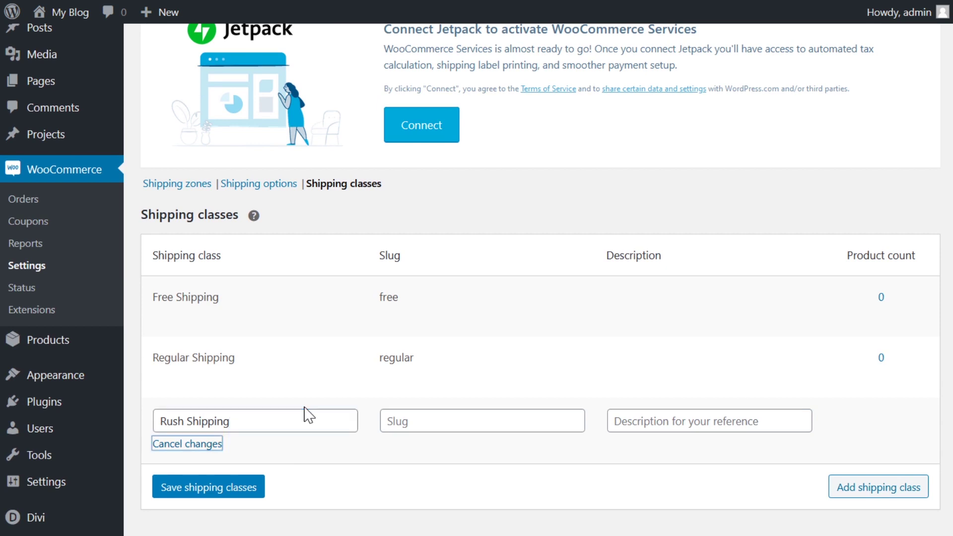
{"action": "key", "text": "Tab"}
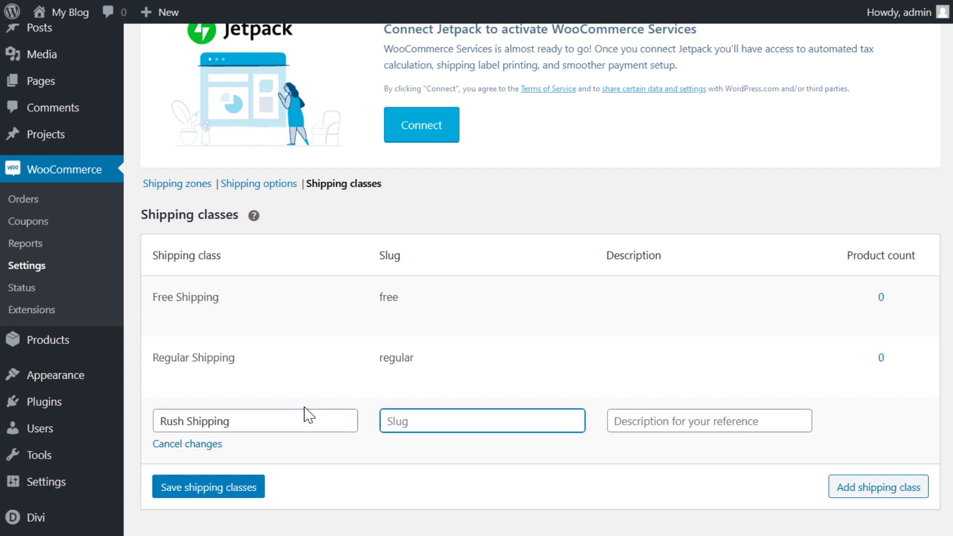
{"action": "type", "text": "rush"}
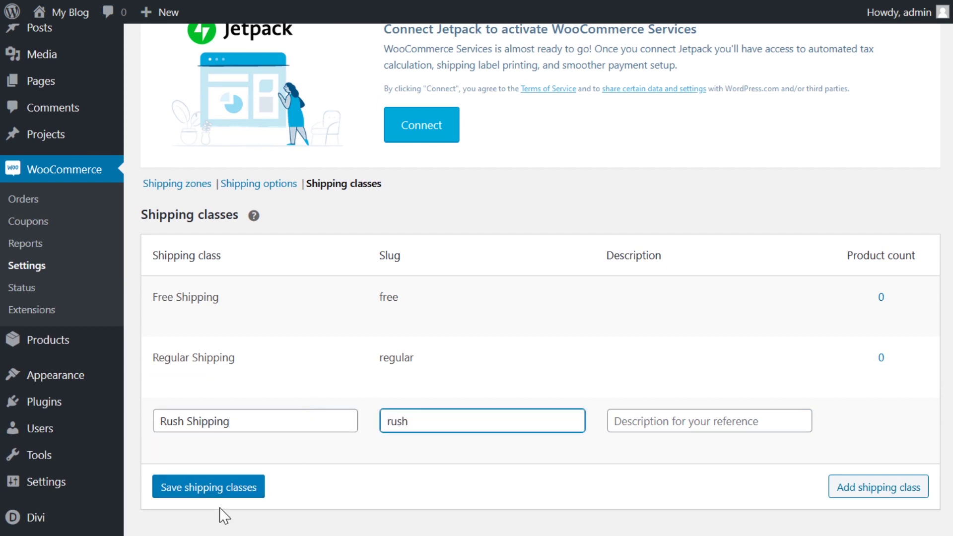
{"action": "left_click", "coordinate": [213, 501]}
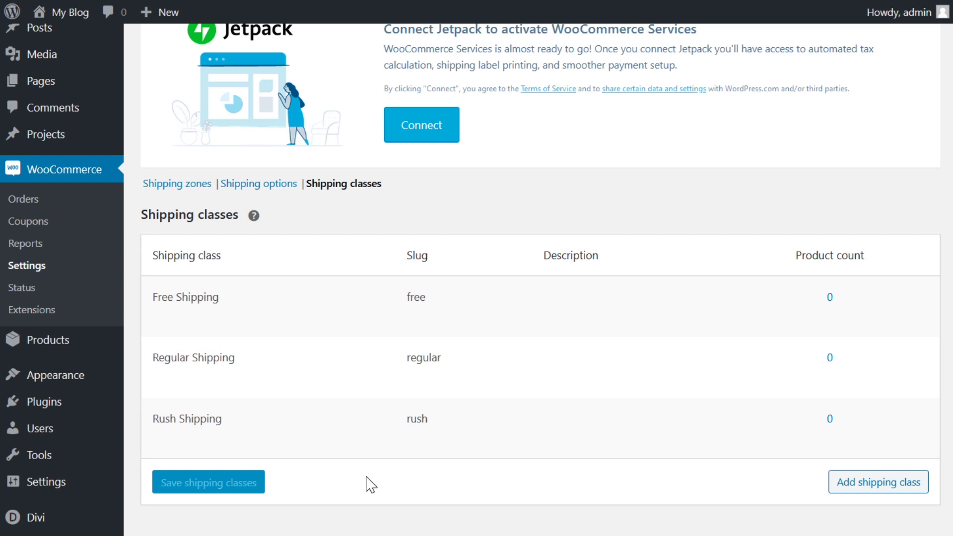
In the United States (US) flat rate, set class costs 0 * [qty], 5 * [qty], 10 * [qty]
{"action": "left_click", "coordinate": [181, 188]}
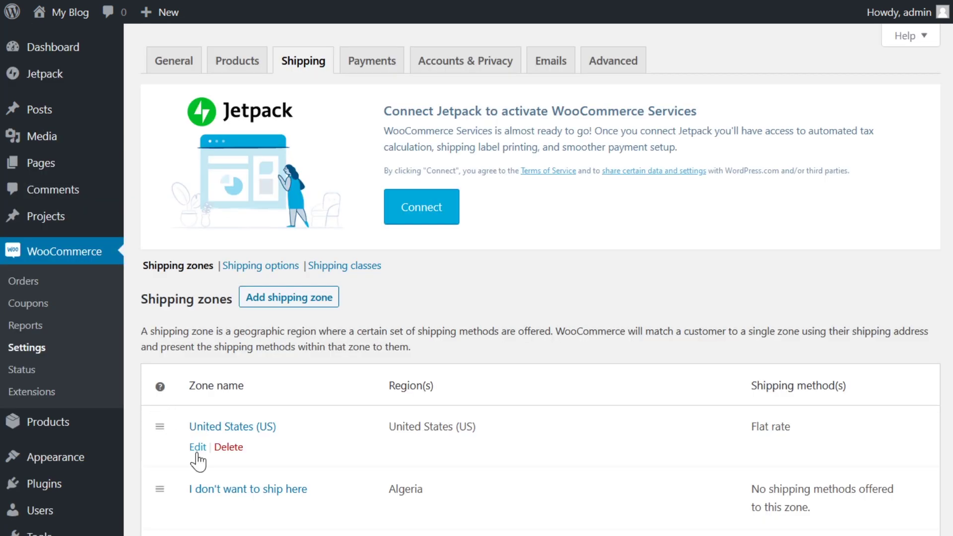
{"action": "left_click", "coordinate": [197, 450]}
{"action": "scroll", "coordinate": [287, 510], "scroll_direction": "down", "scroll_amount": 3}
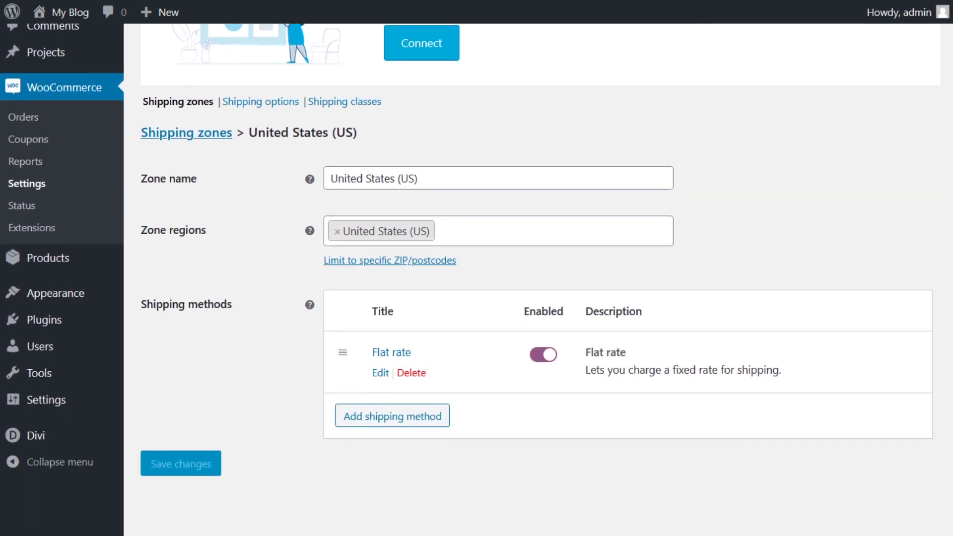
{"action": "left_click", "coordinate": [381, 374]}
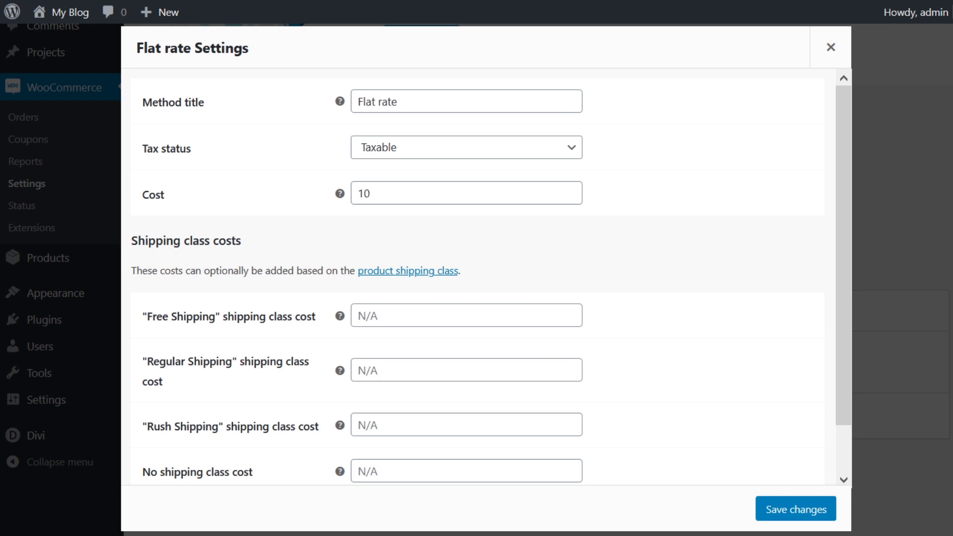
{"action": "left_click", "coordinate": [358, 316]}
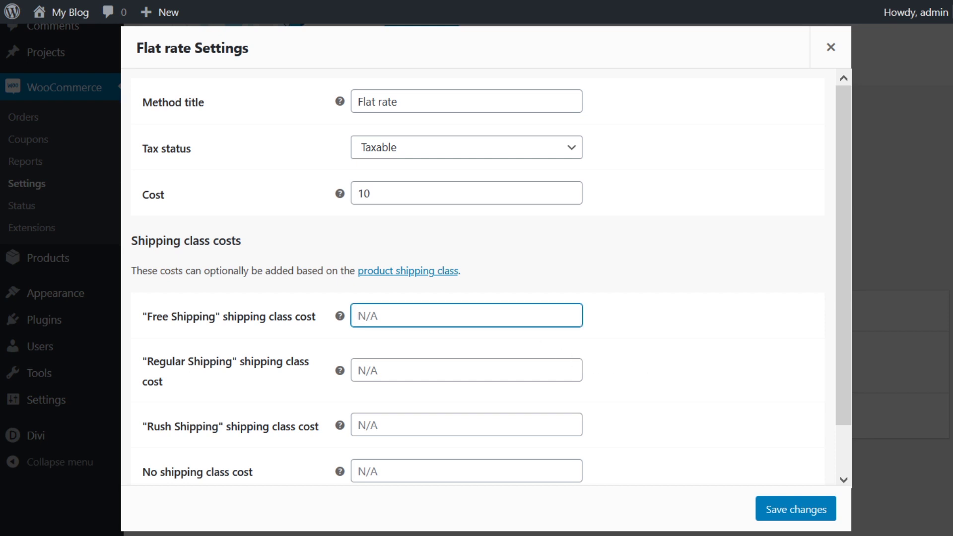
{"action": "type", "text": "0 * [qty]"}
{"action": "key", "text": "Tab"}
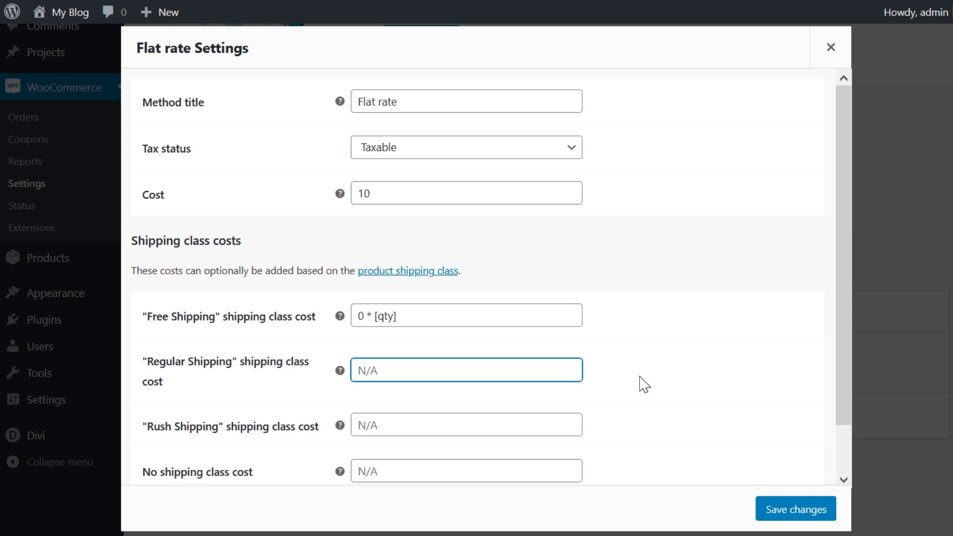
{"action": "type", "text": "5 * [qty]"}
{"action": "key", "text": "Tab"}
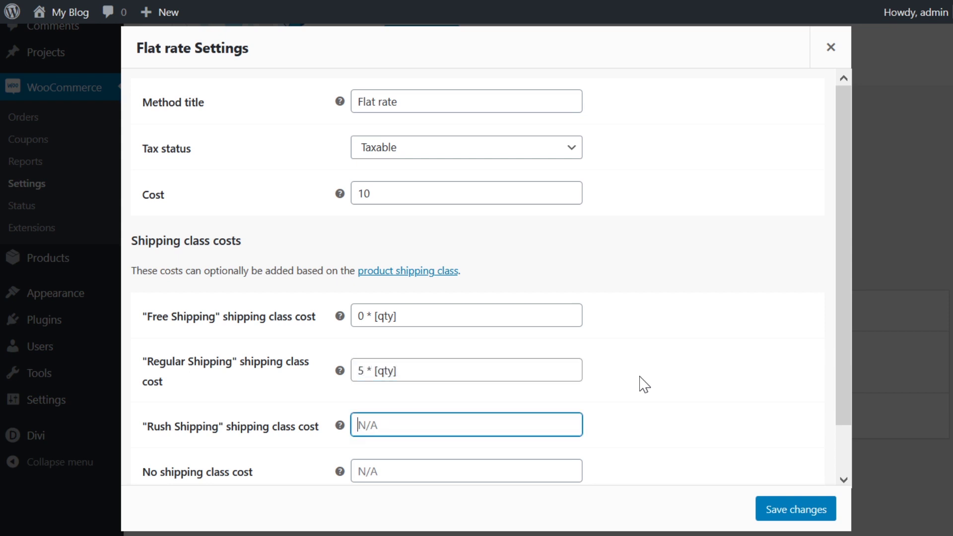
{"action": "type", "text": "10 * [qty]"}
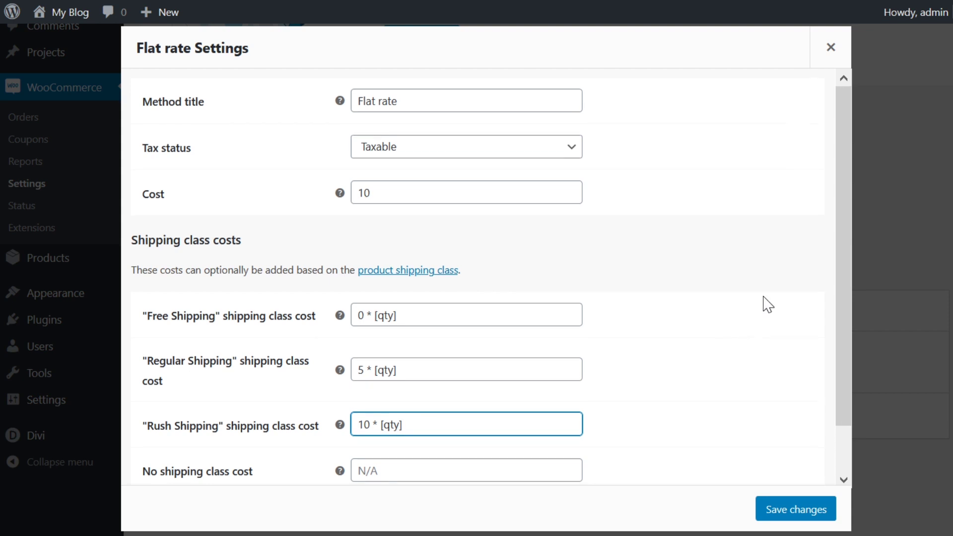
{"action": "scroll", "coordinate": [767, 246], "scroll_direction": "down", "scroll_amount": 2}
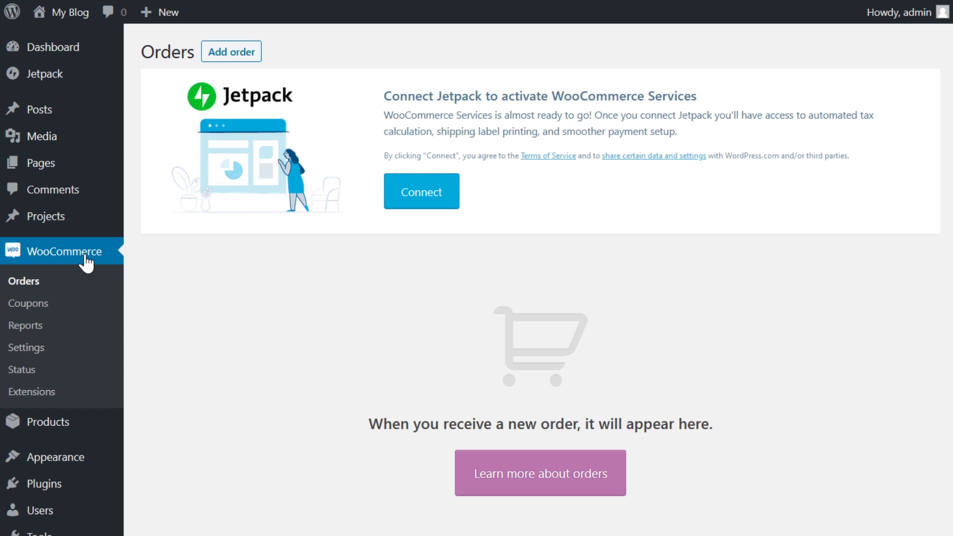
Filter the WooCommerce Extensions catalogue to Shipping add-ons like ShipStation and Table Rate Shipping
{"action": "left_click", "coordinate": [33, 392]}
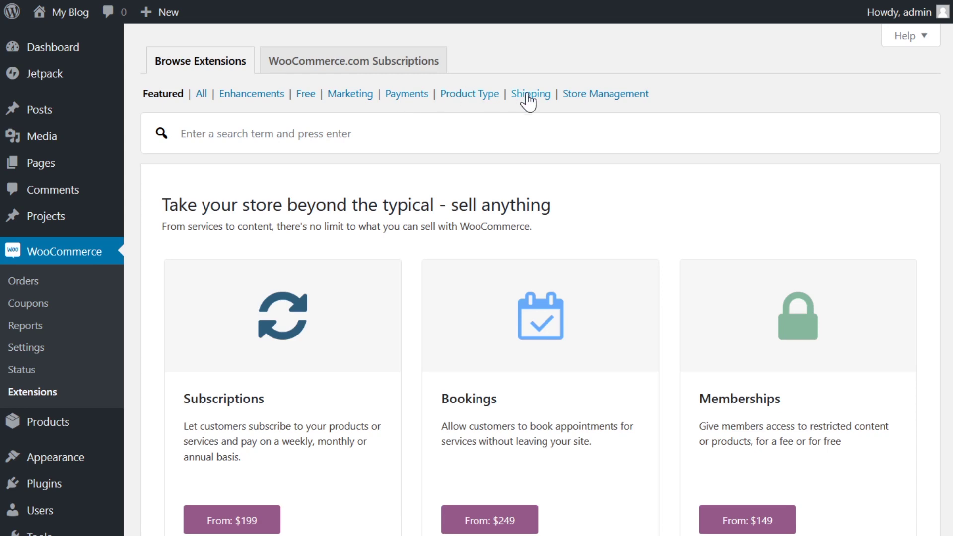
{"action": "left_click", "coordinate": [528, 94]}
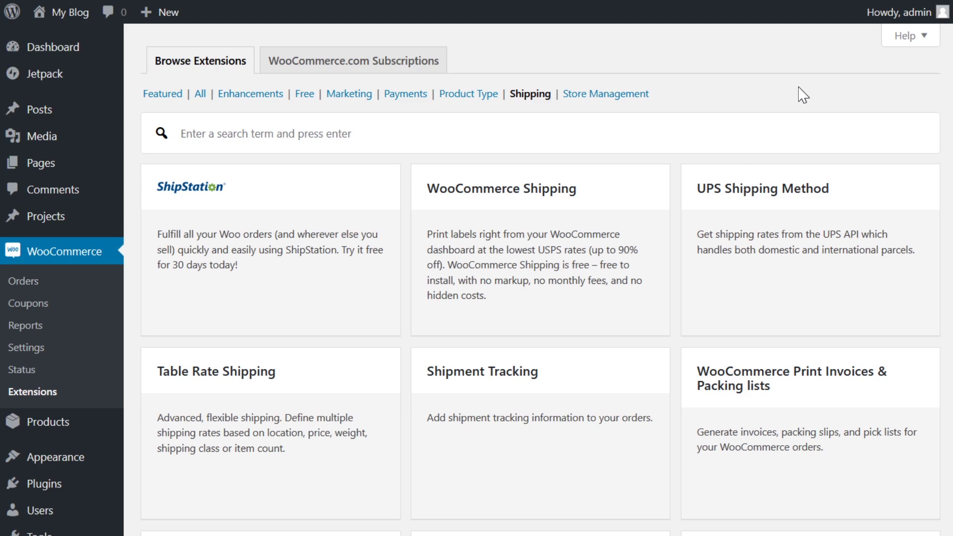
{"action": "scroll", "coordinate": [850, 121], "scroll_direction": "down", "scroll_amount": 20}
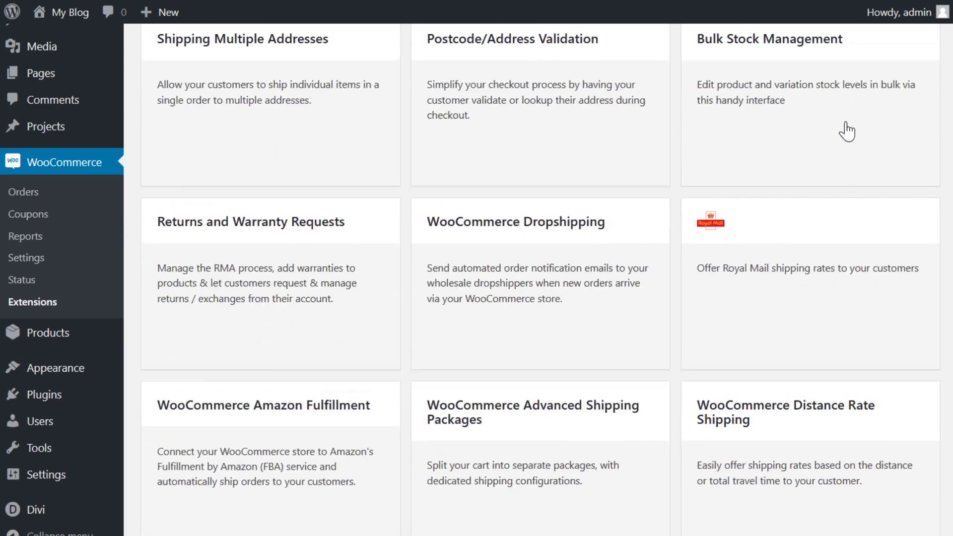
{"action": "scroll", "coordinate": [846, 155], "scroll_direction": "down", "scroll_amount": 15}
{"action": "scroll", "coordinate": [846, 168], "scroll_direction": "up", "scroll_amount": 20}
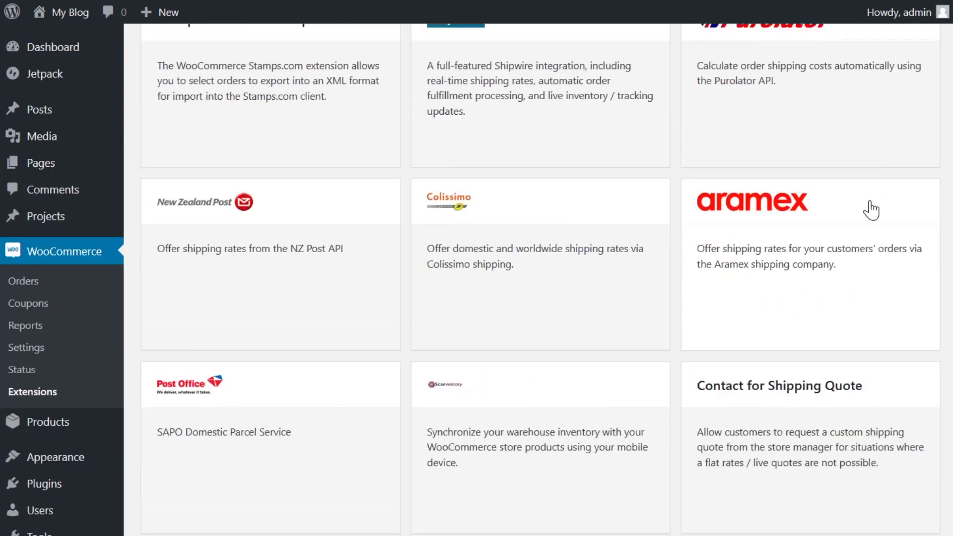
{"action": "scroll", "coordinate": [861, 203], "scroll_direction": "up", "scroll_amount": 20}
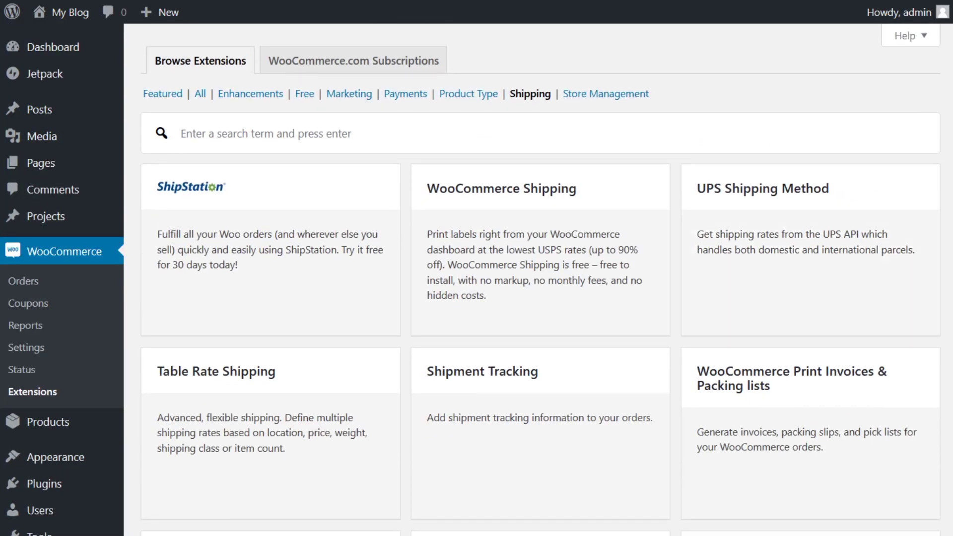